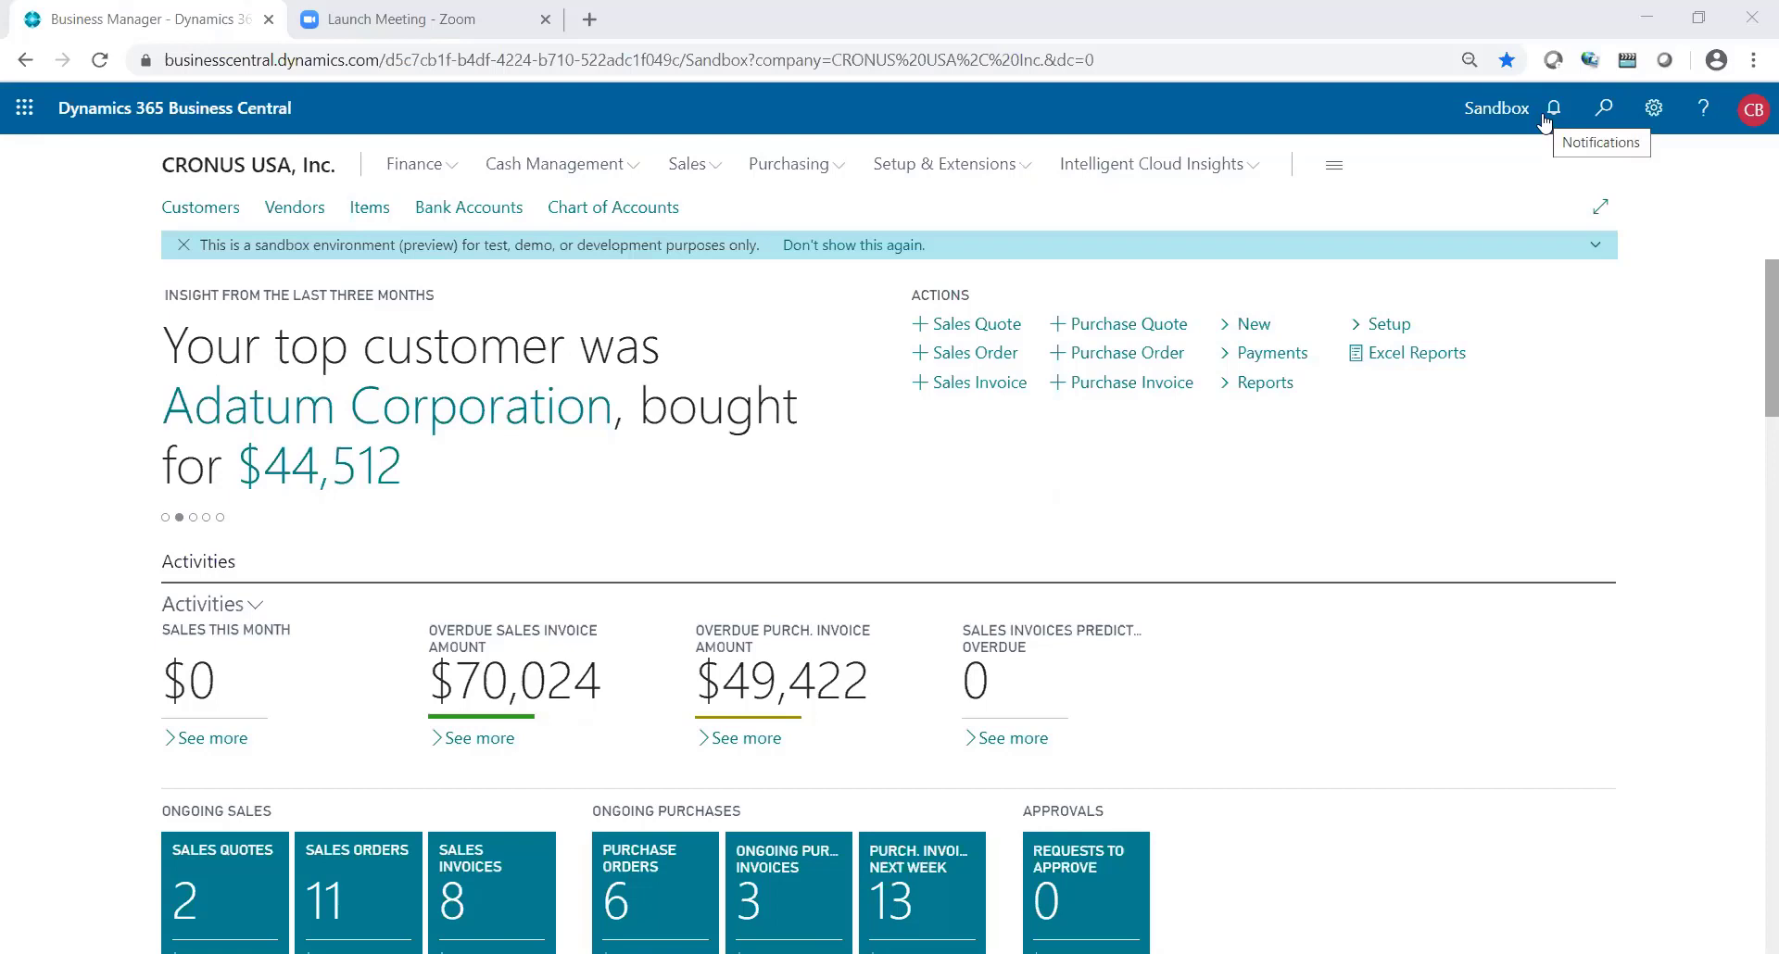
# - Open the last Adatum Corporation order in the sales orders list
pyautogui.click(687, 165)
pyautogui.click(447, 209)
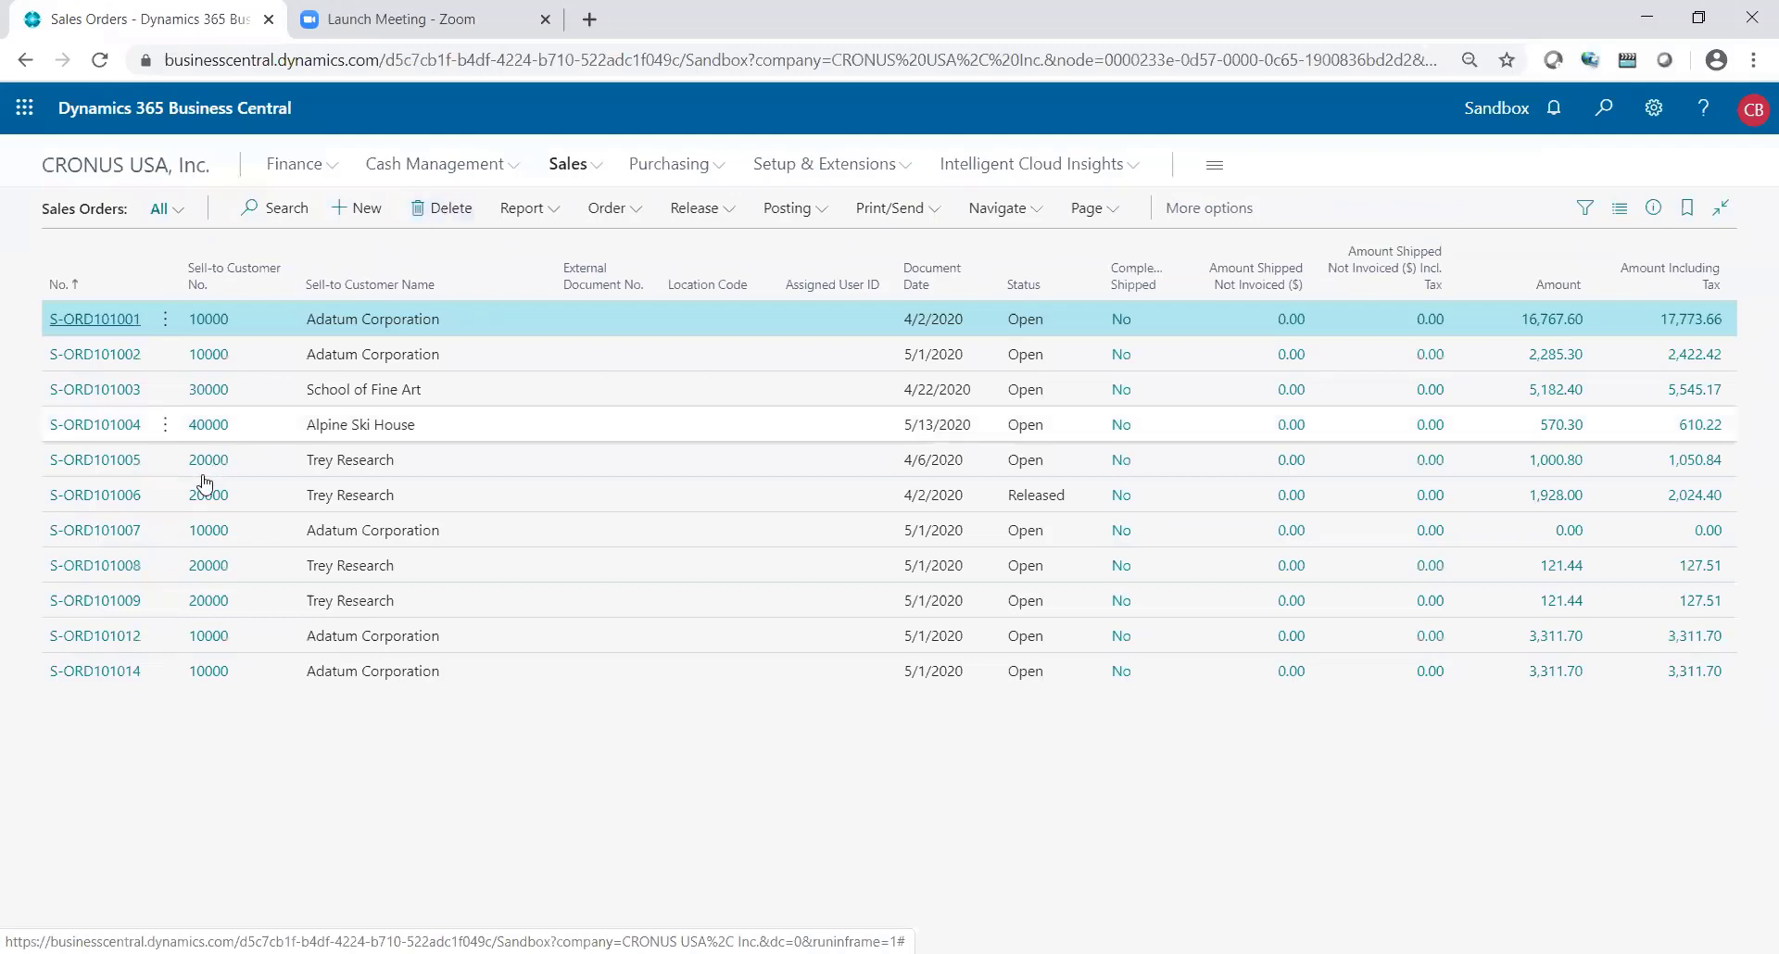
pyautogui.click(102, 677)
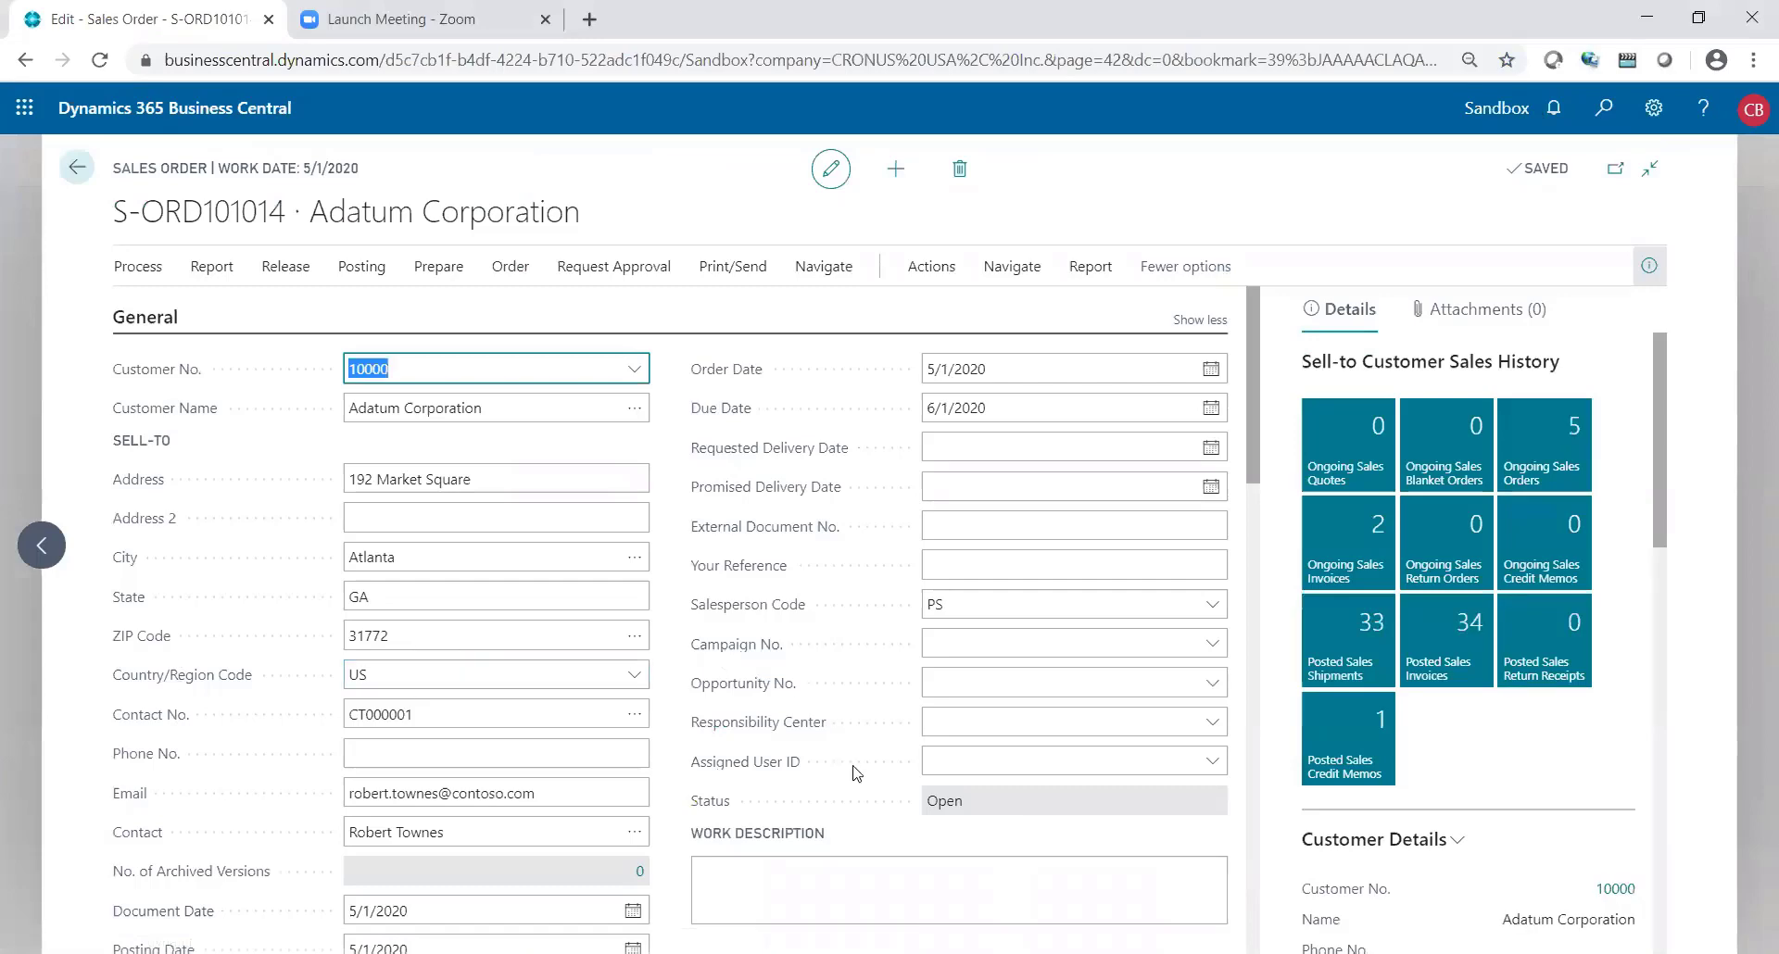
# - Set the sales order's Prepayment % to 100 and accept updating the order lines with it
pyautogui.scroll(-5, 982, 779)
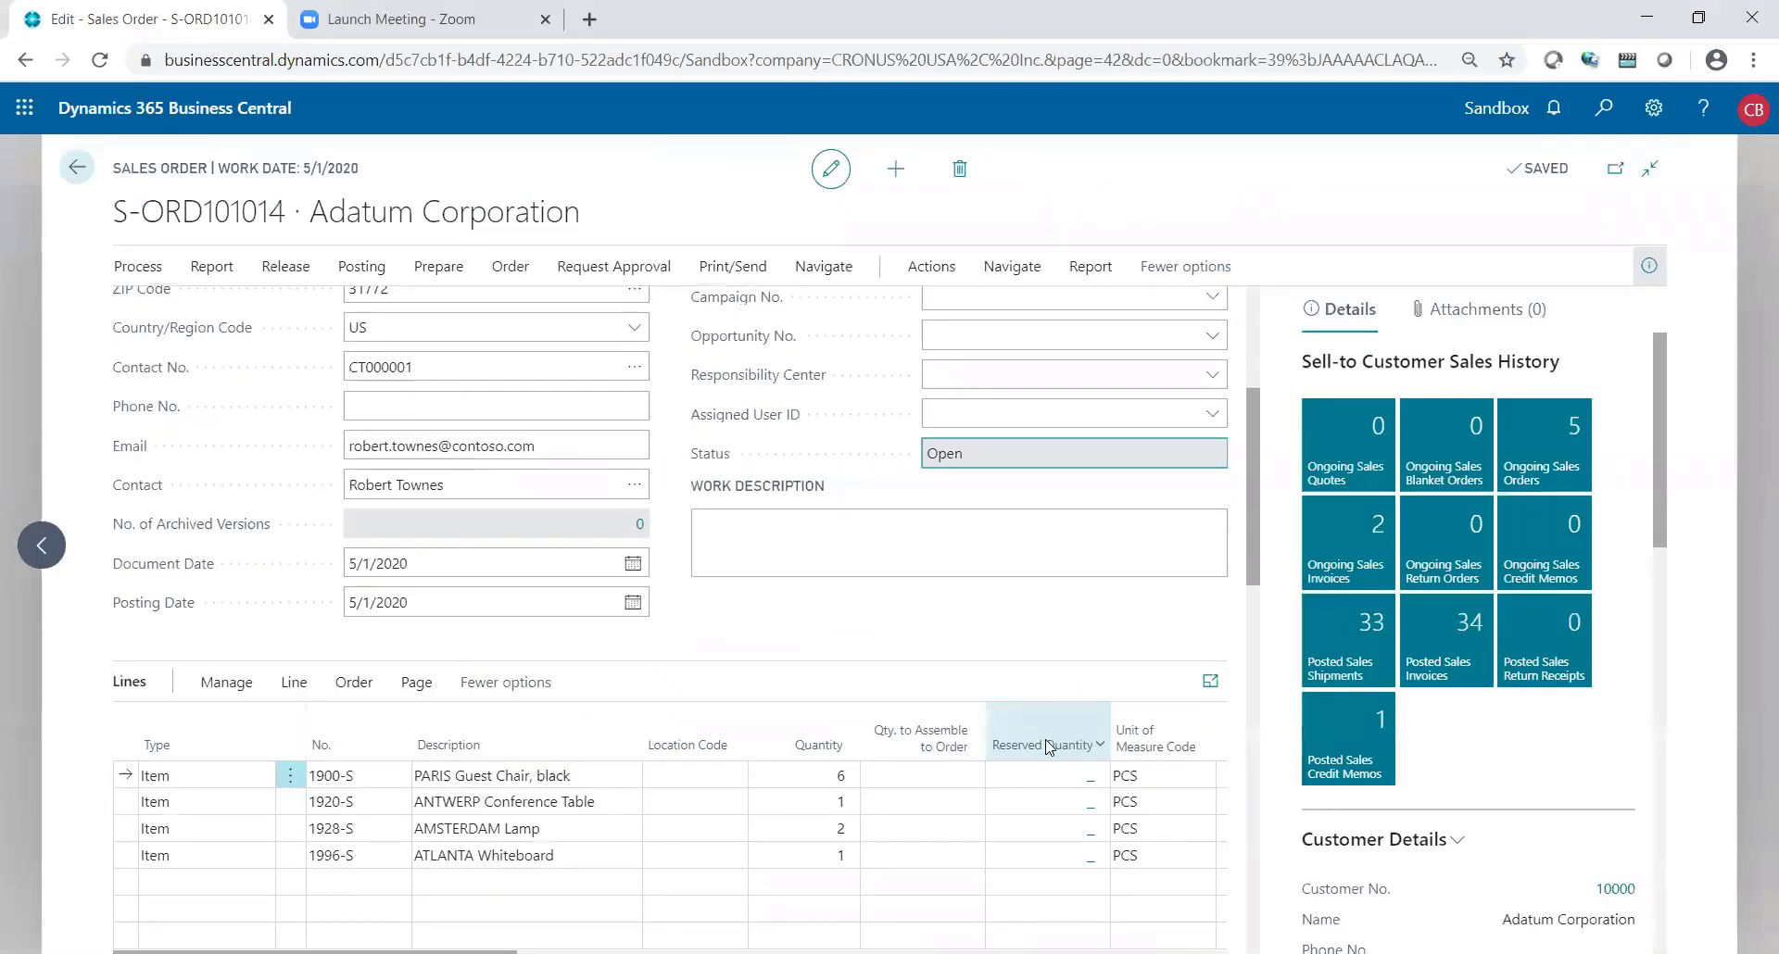
pyautogui.scroll(-2, 1048, 749)
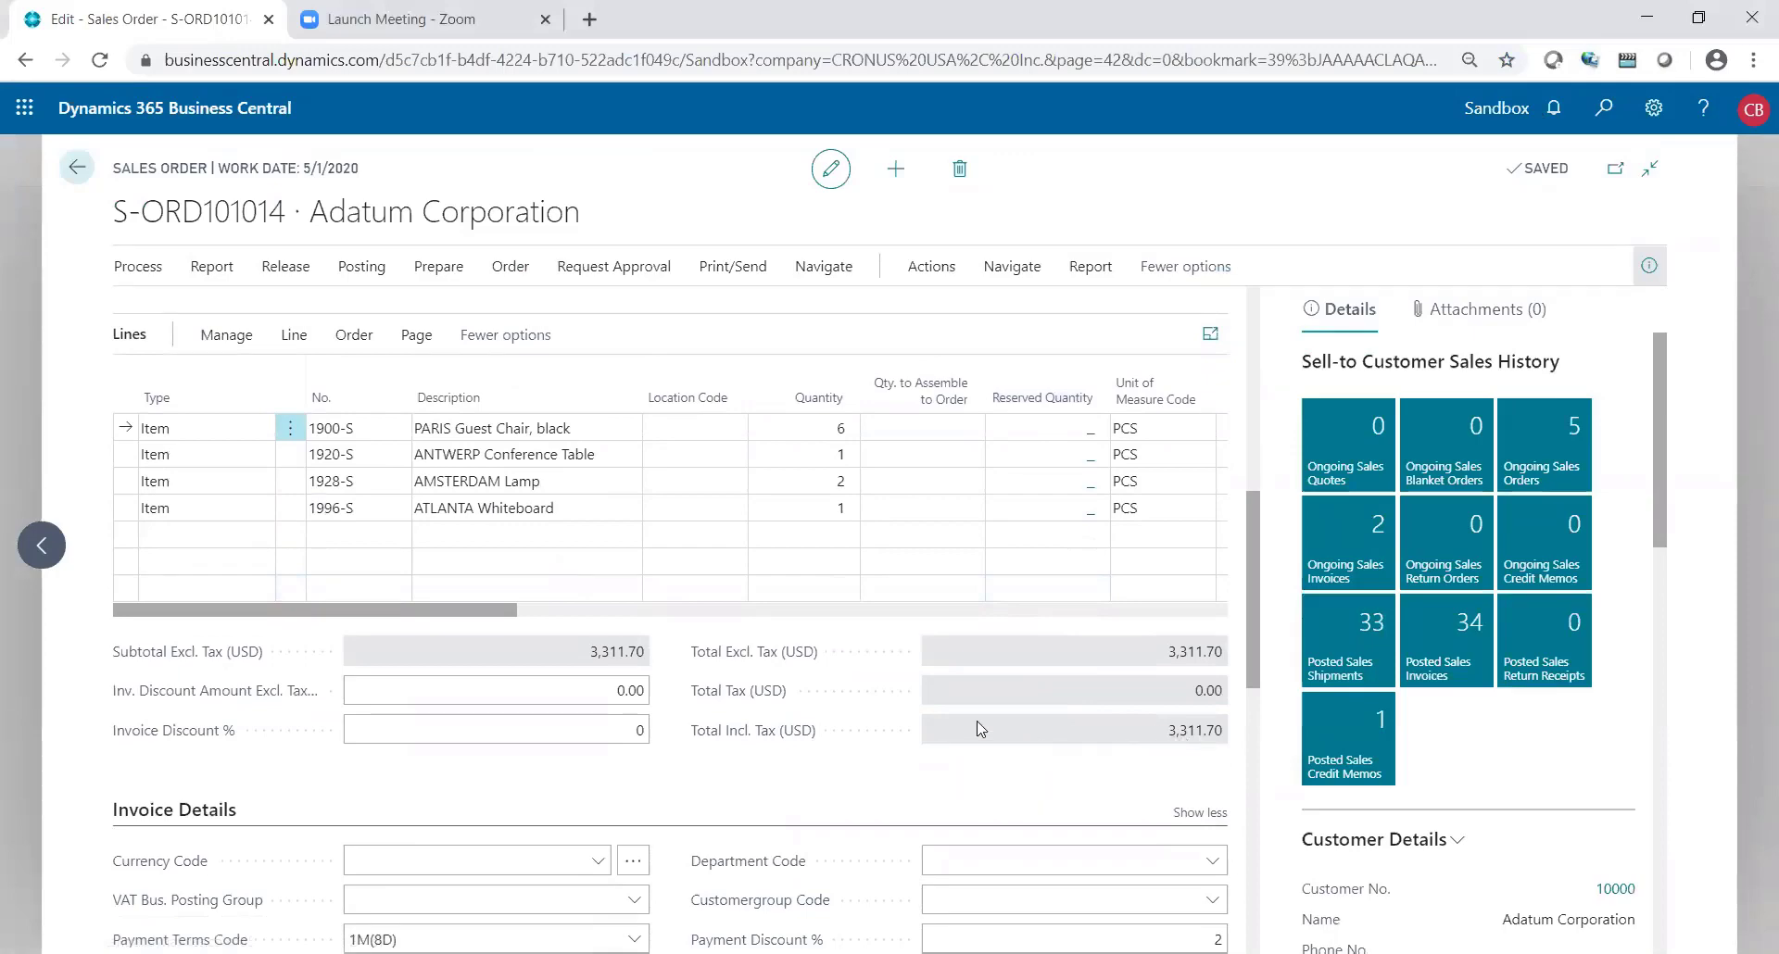
pyautogui.scroll(-10, 980, 728)
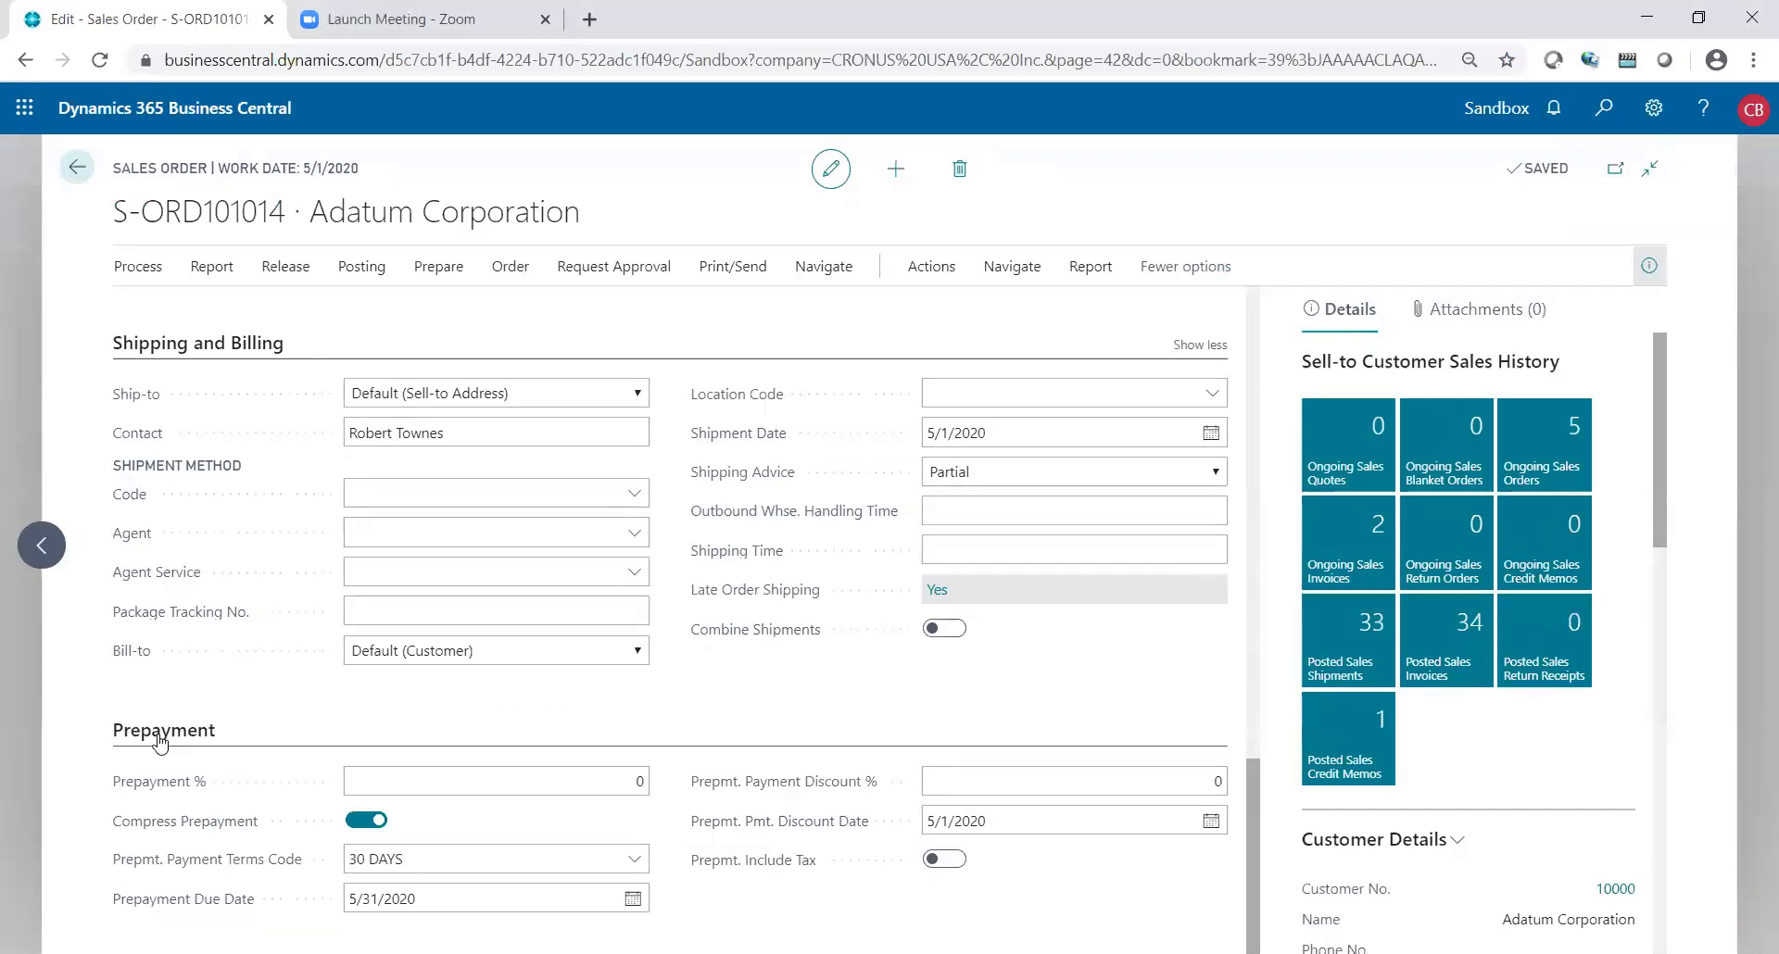
pyautogui.click(441, 783)
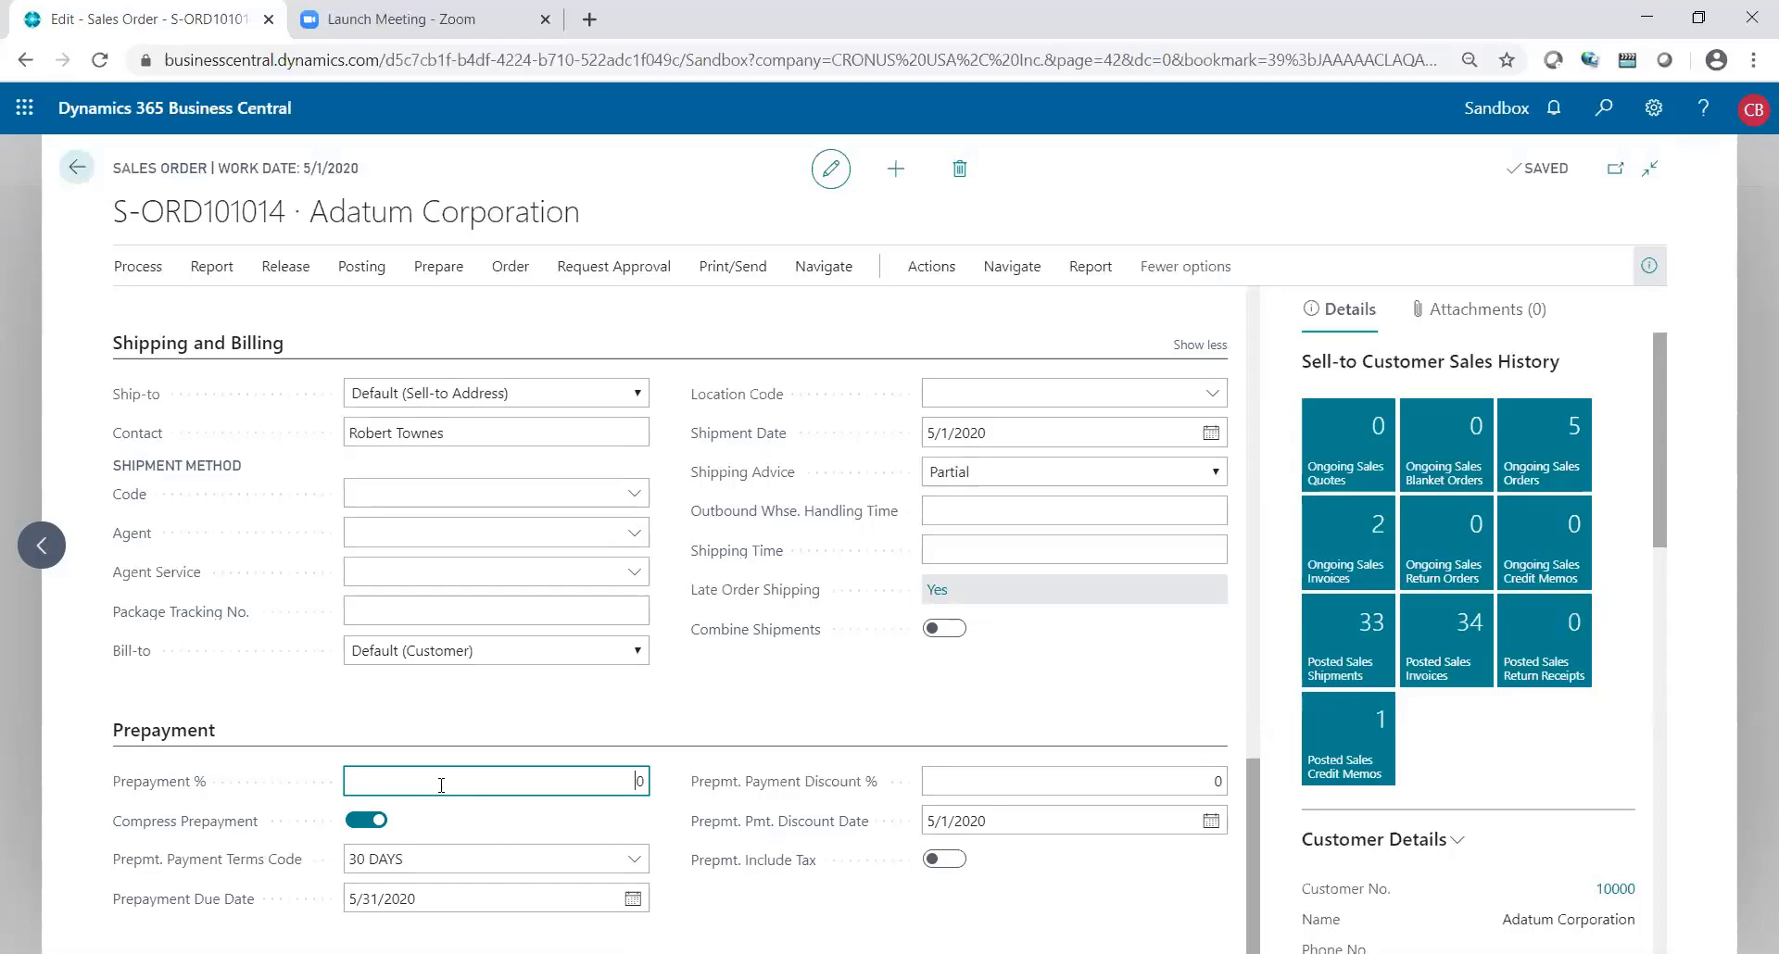
pyautogui.moveTo(202, 795)
pyautogui.write('00')
pyautogui.moveTo(809, 876)
pyautogui.click(945, 860)
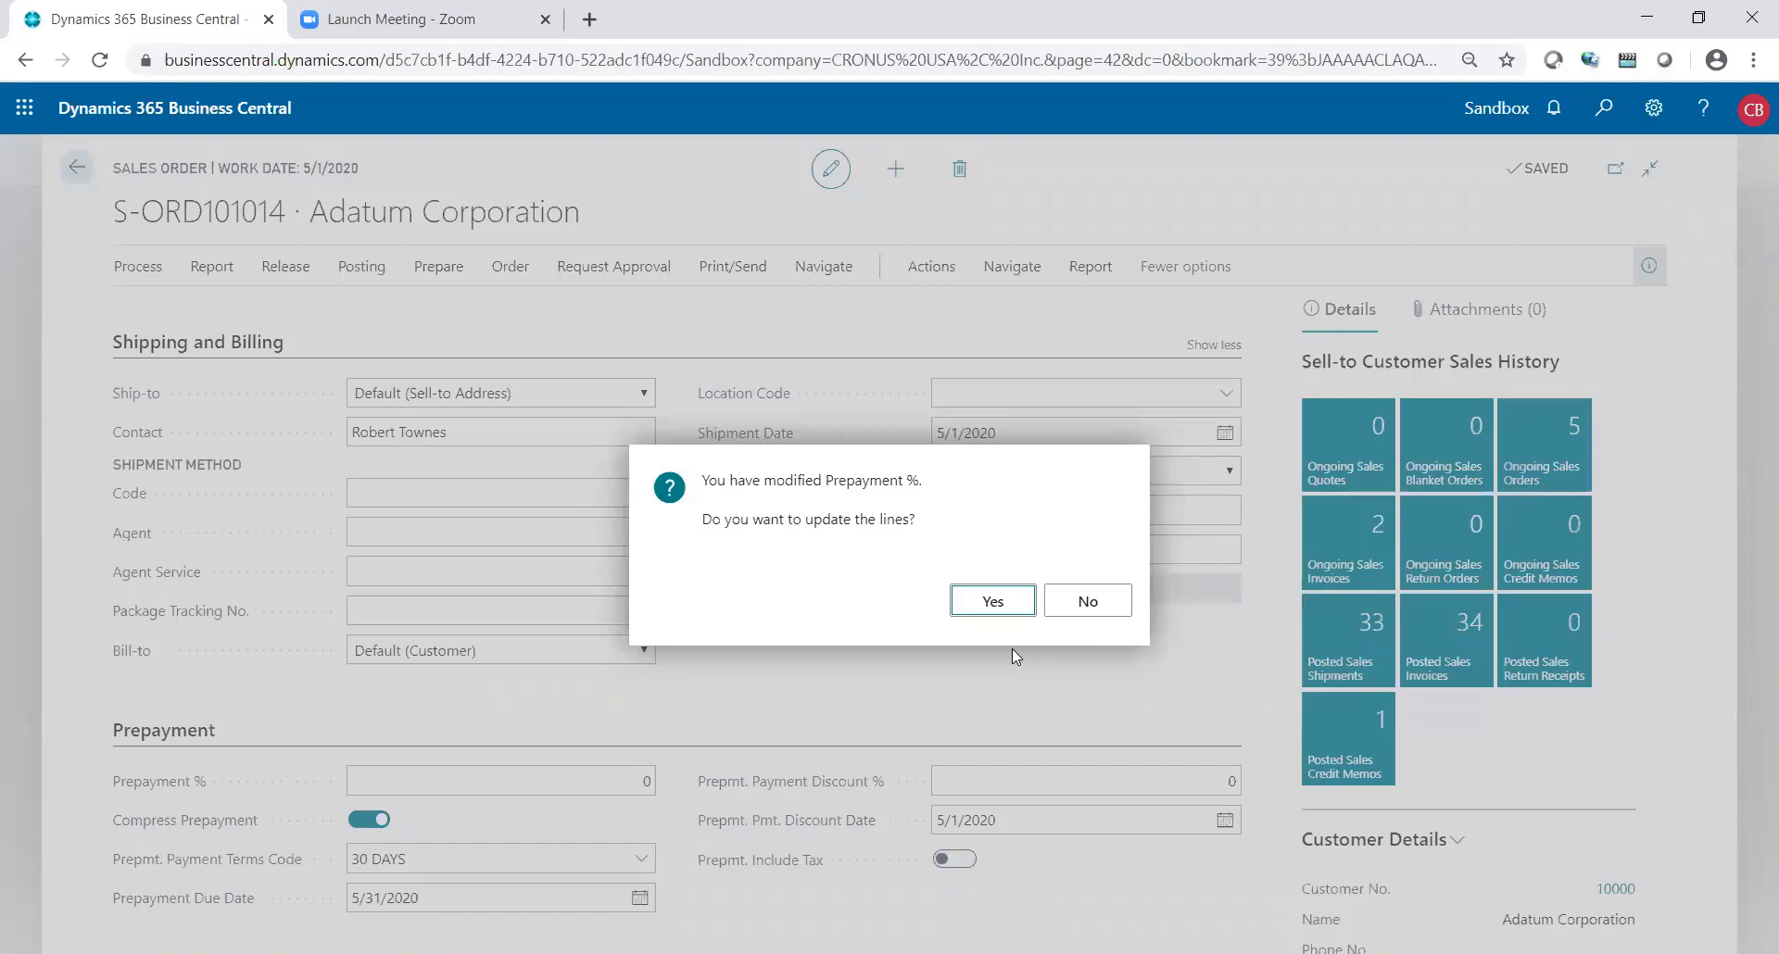
pyautogui.click(1008, 604)
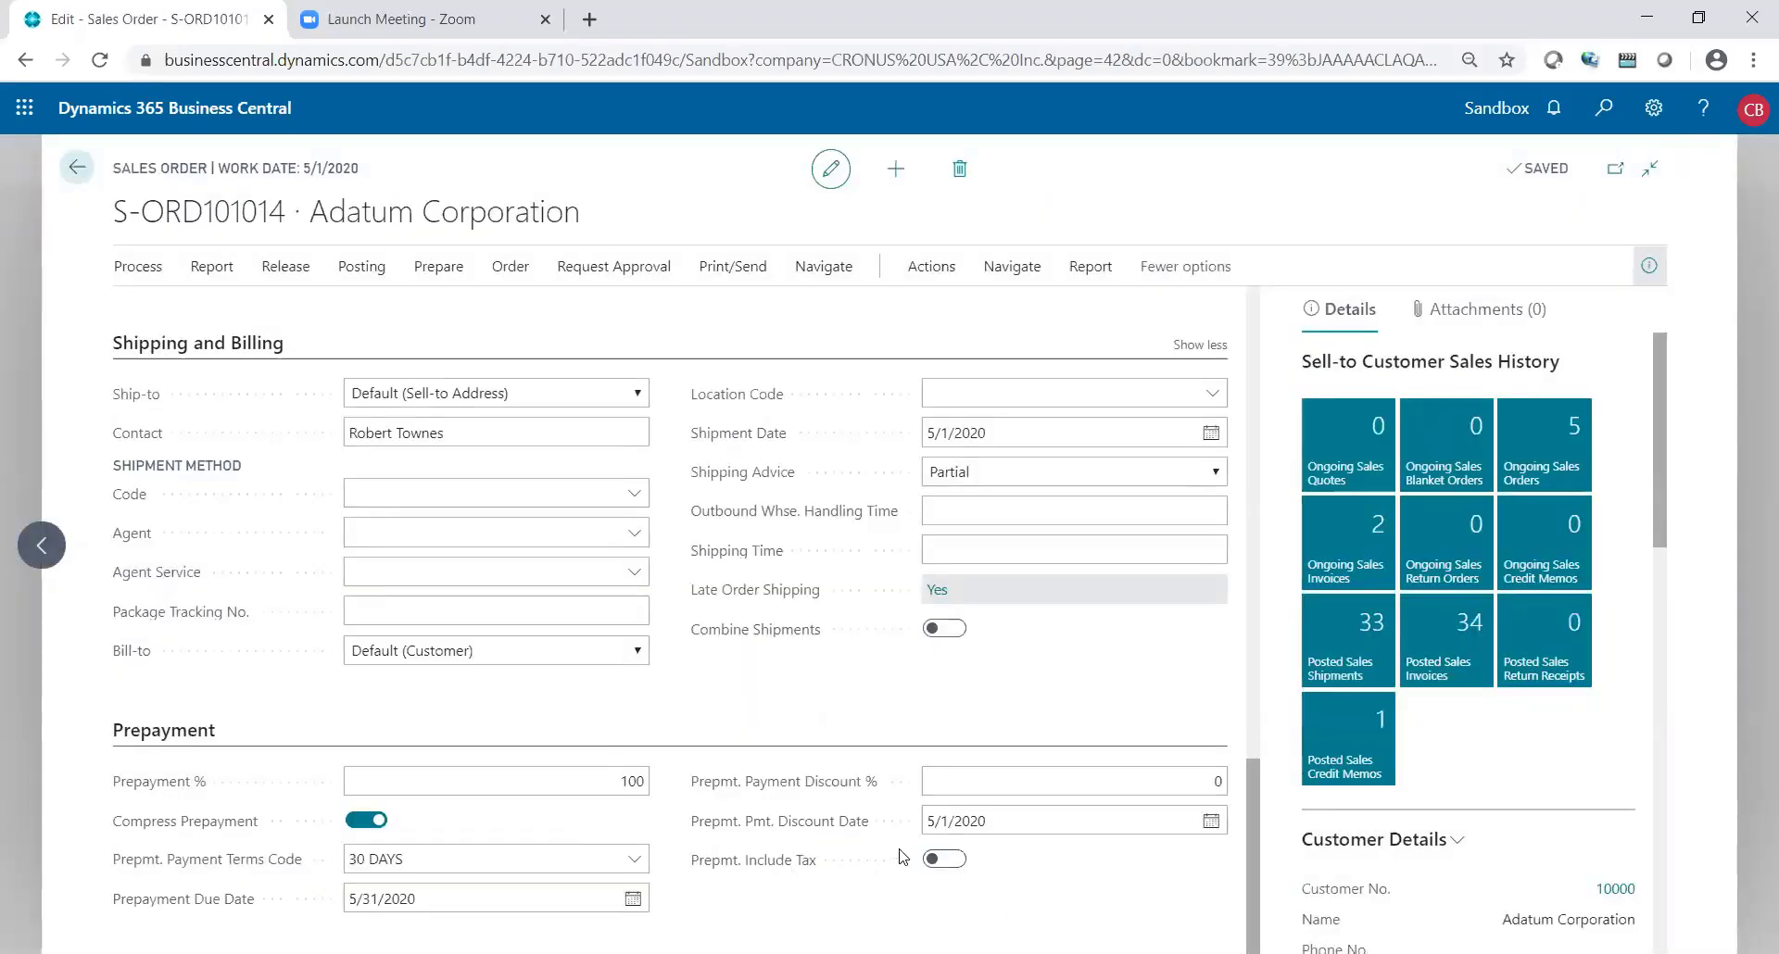
pyautogui.click(442, 867)
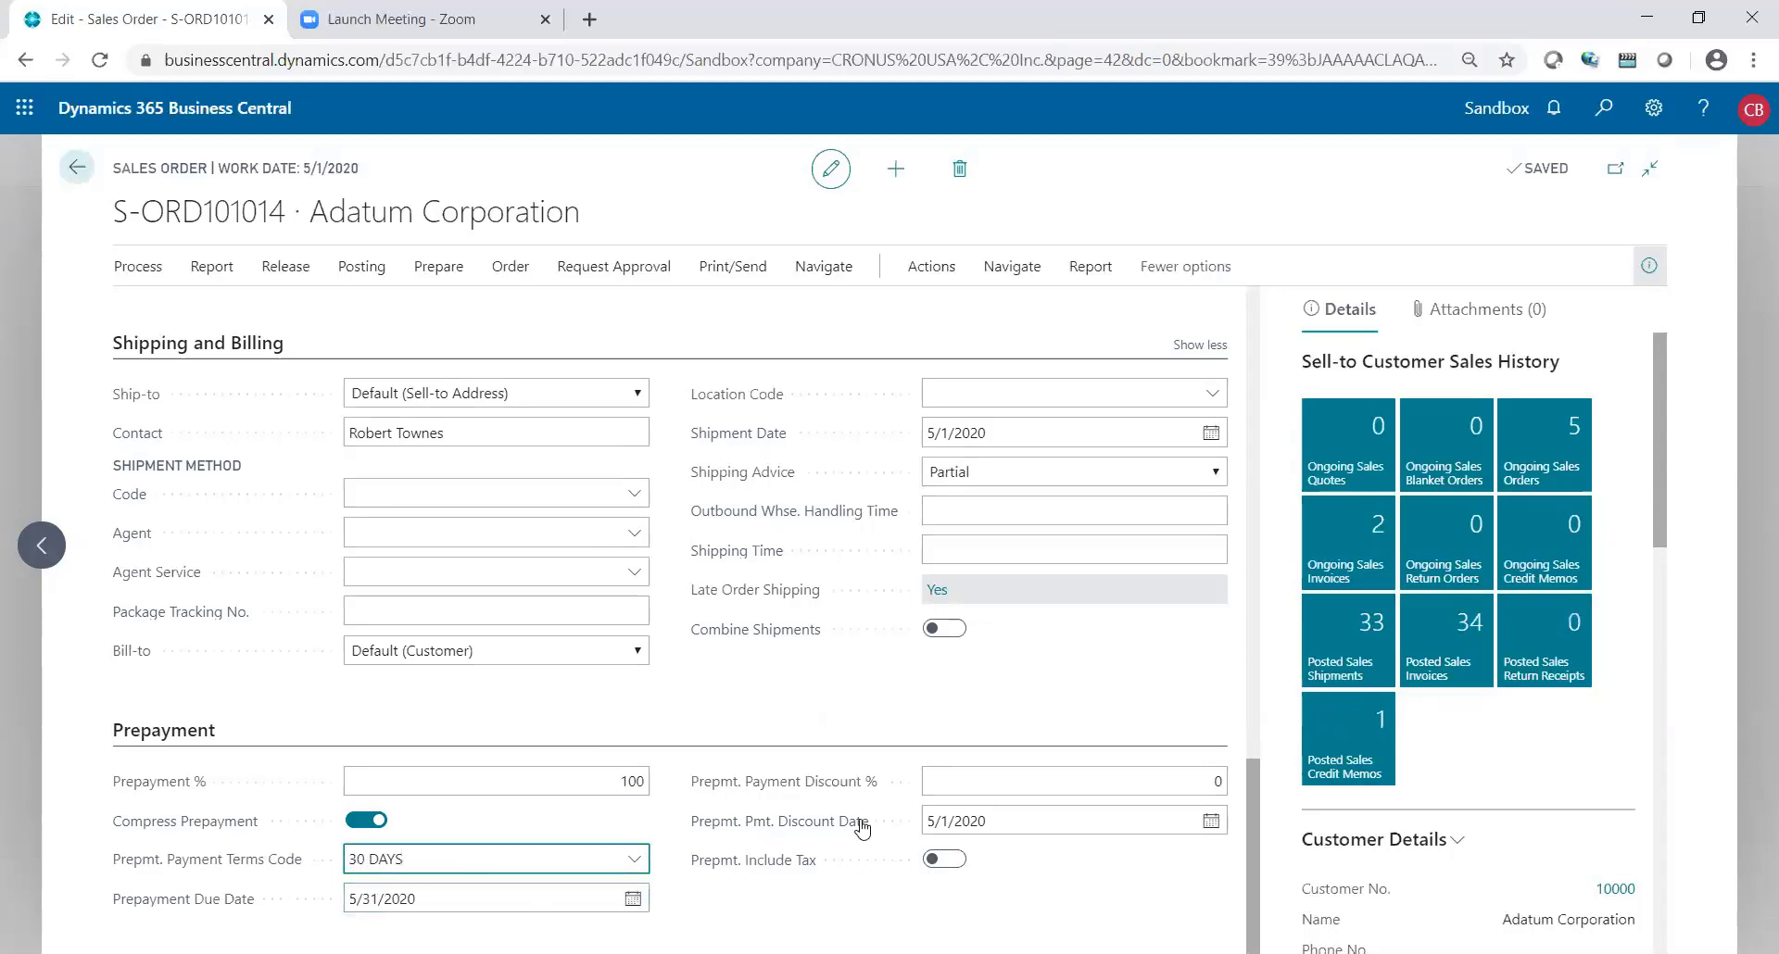
pyautogui.click(945, 788)
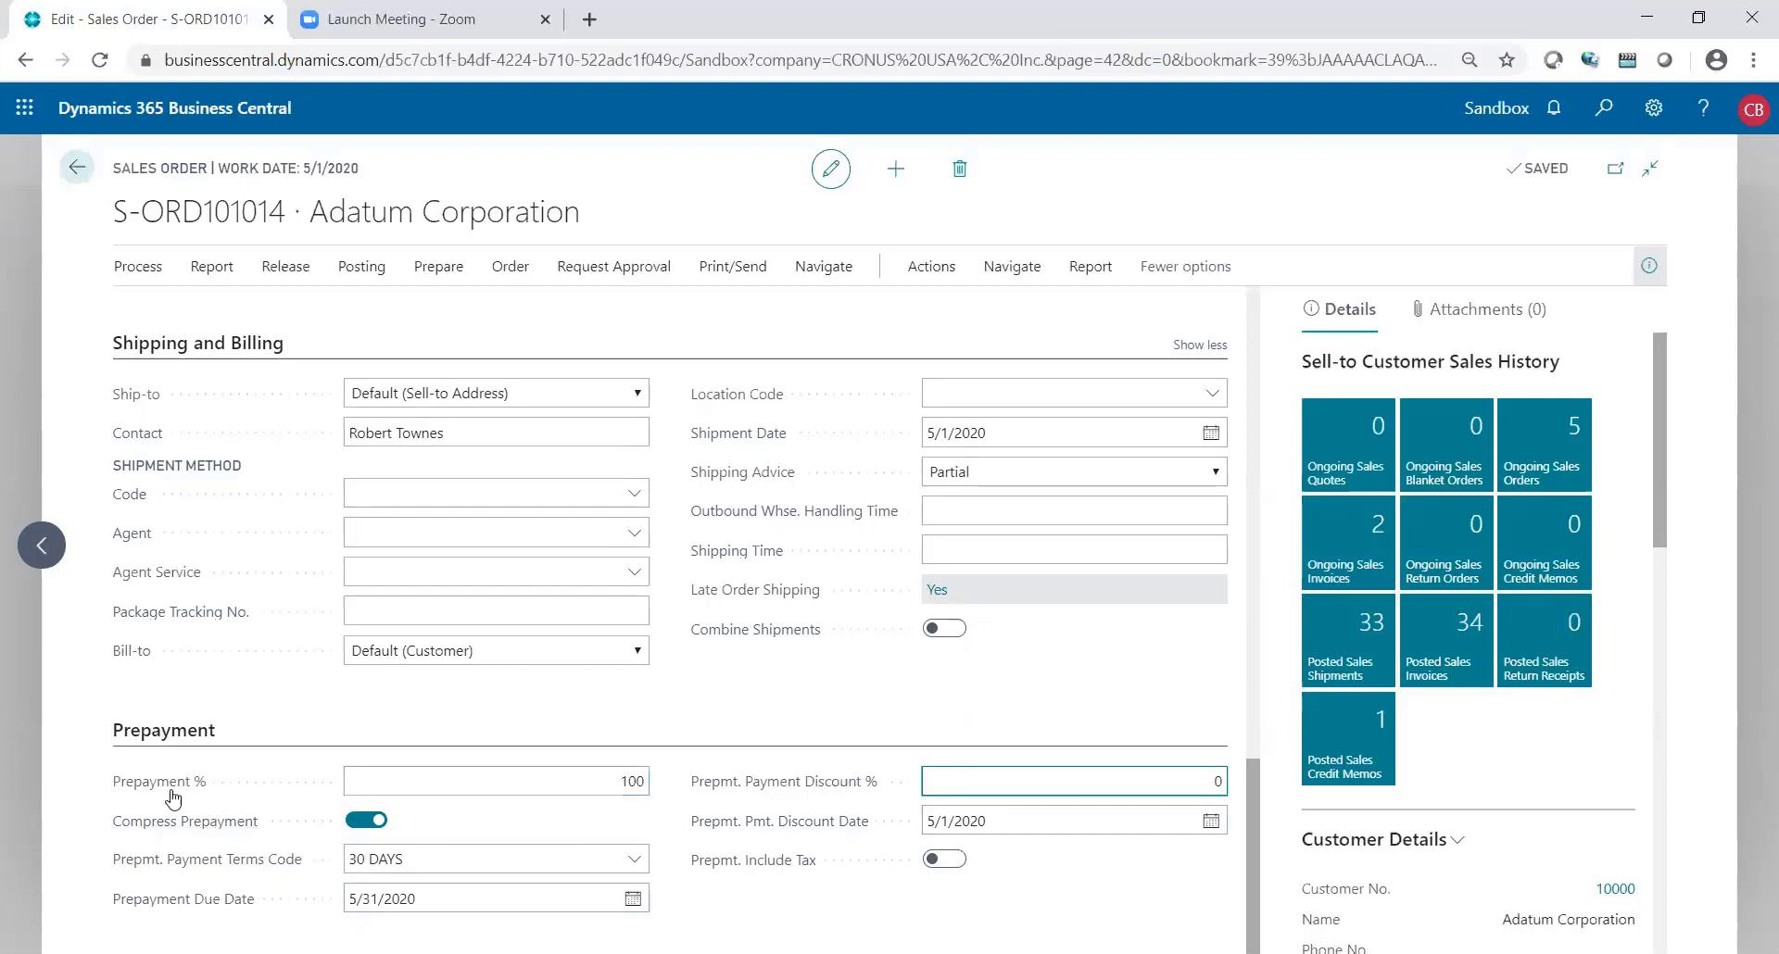
pyautogui.click(556, 781)
# - Try to release the Adatum Corporation sales order
pyautogui.scroll(10, 578, 775)
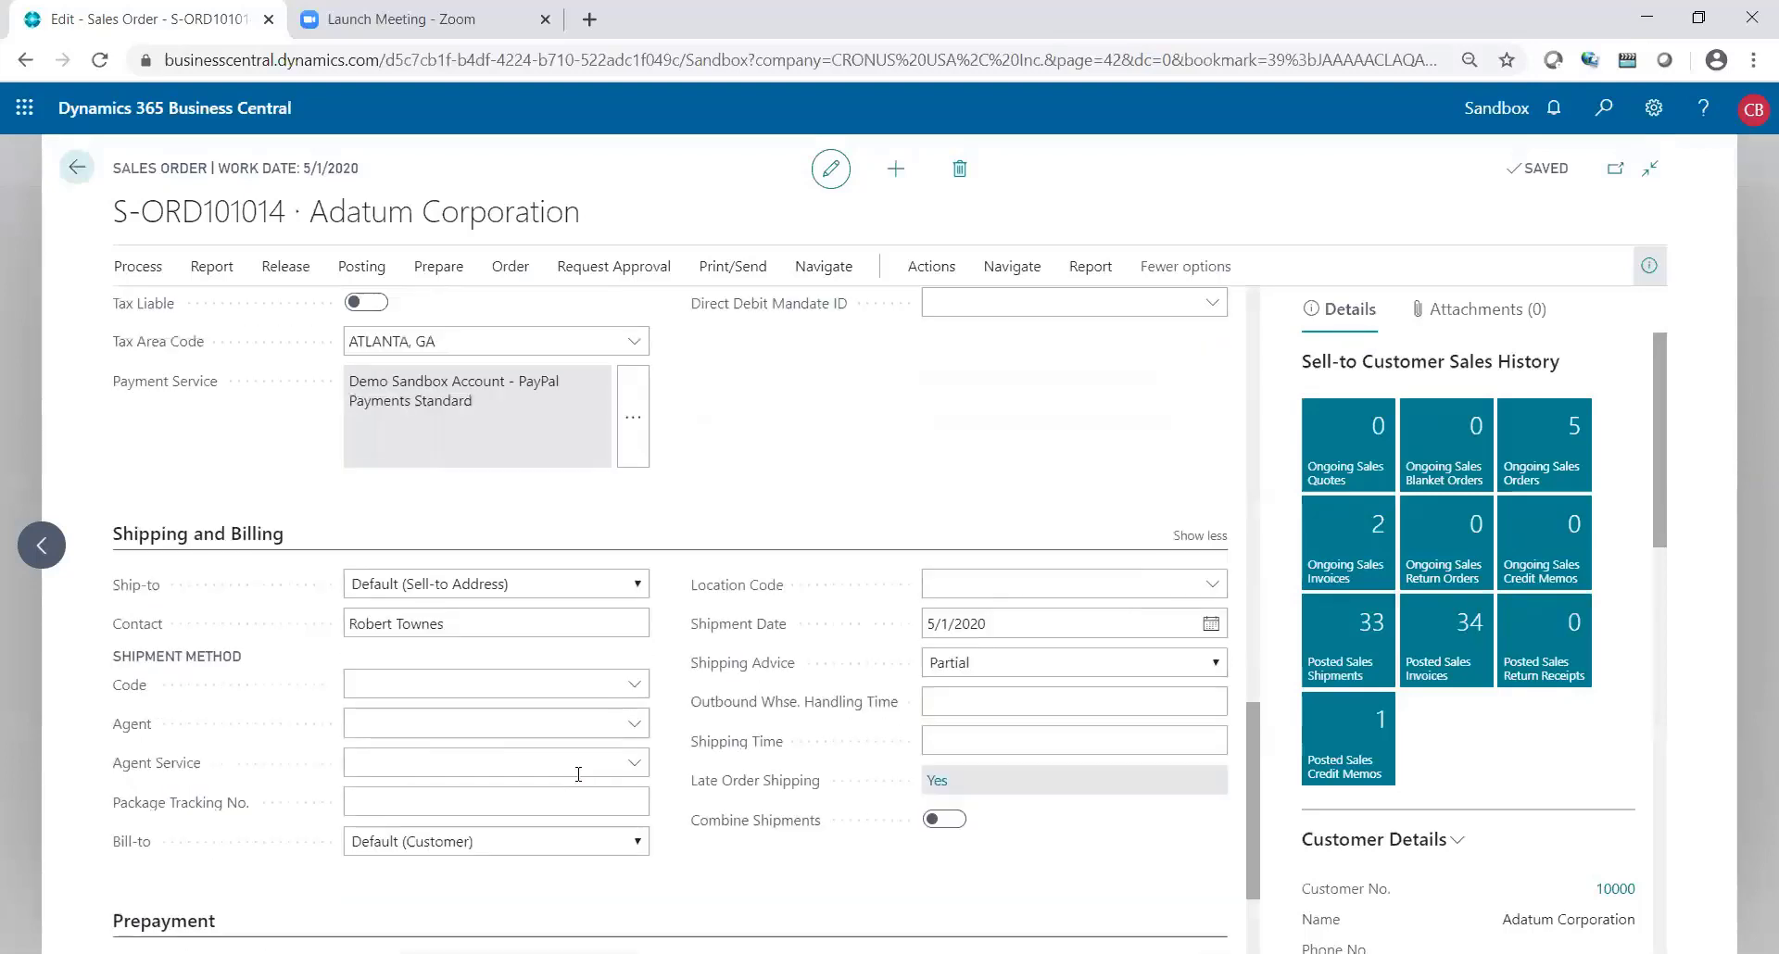
pyautogui.scroll(4, 578, 781)
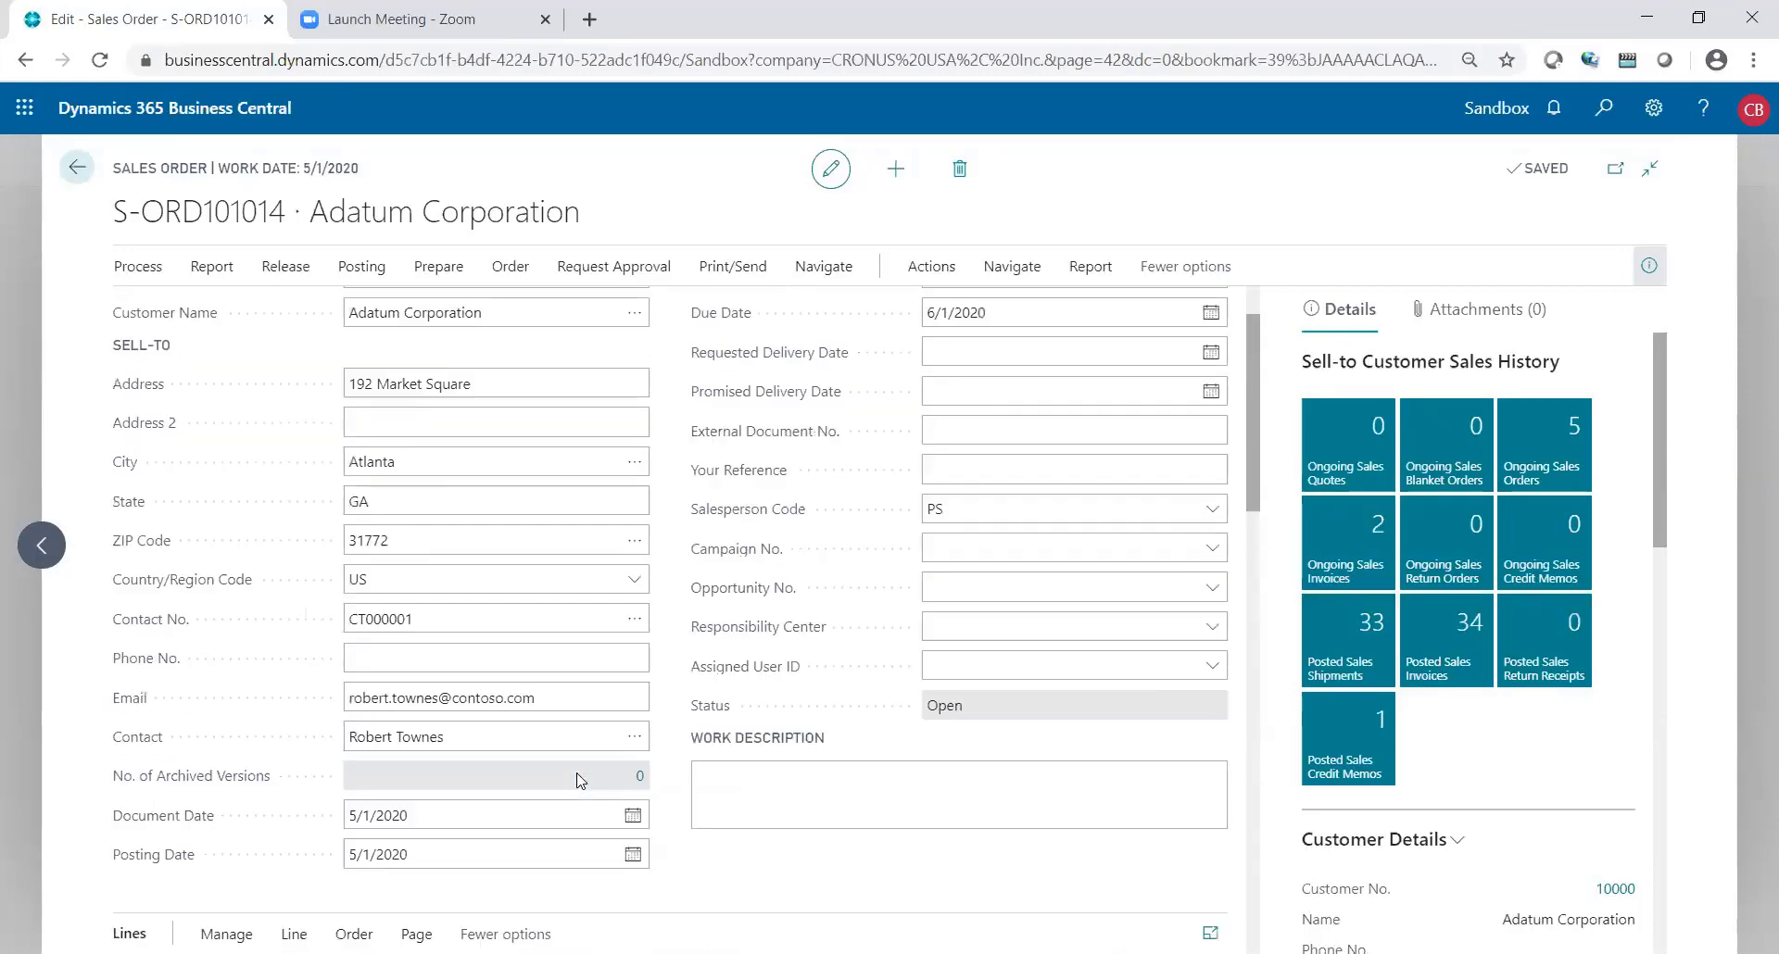
pyautogui.scroll(-3, 578, 781)
pyautogui.scroll(-1, 578, 781)
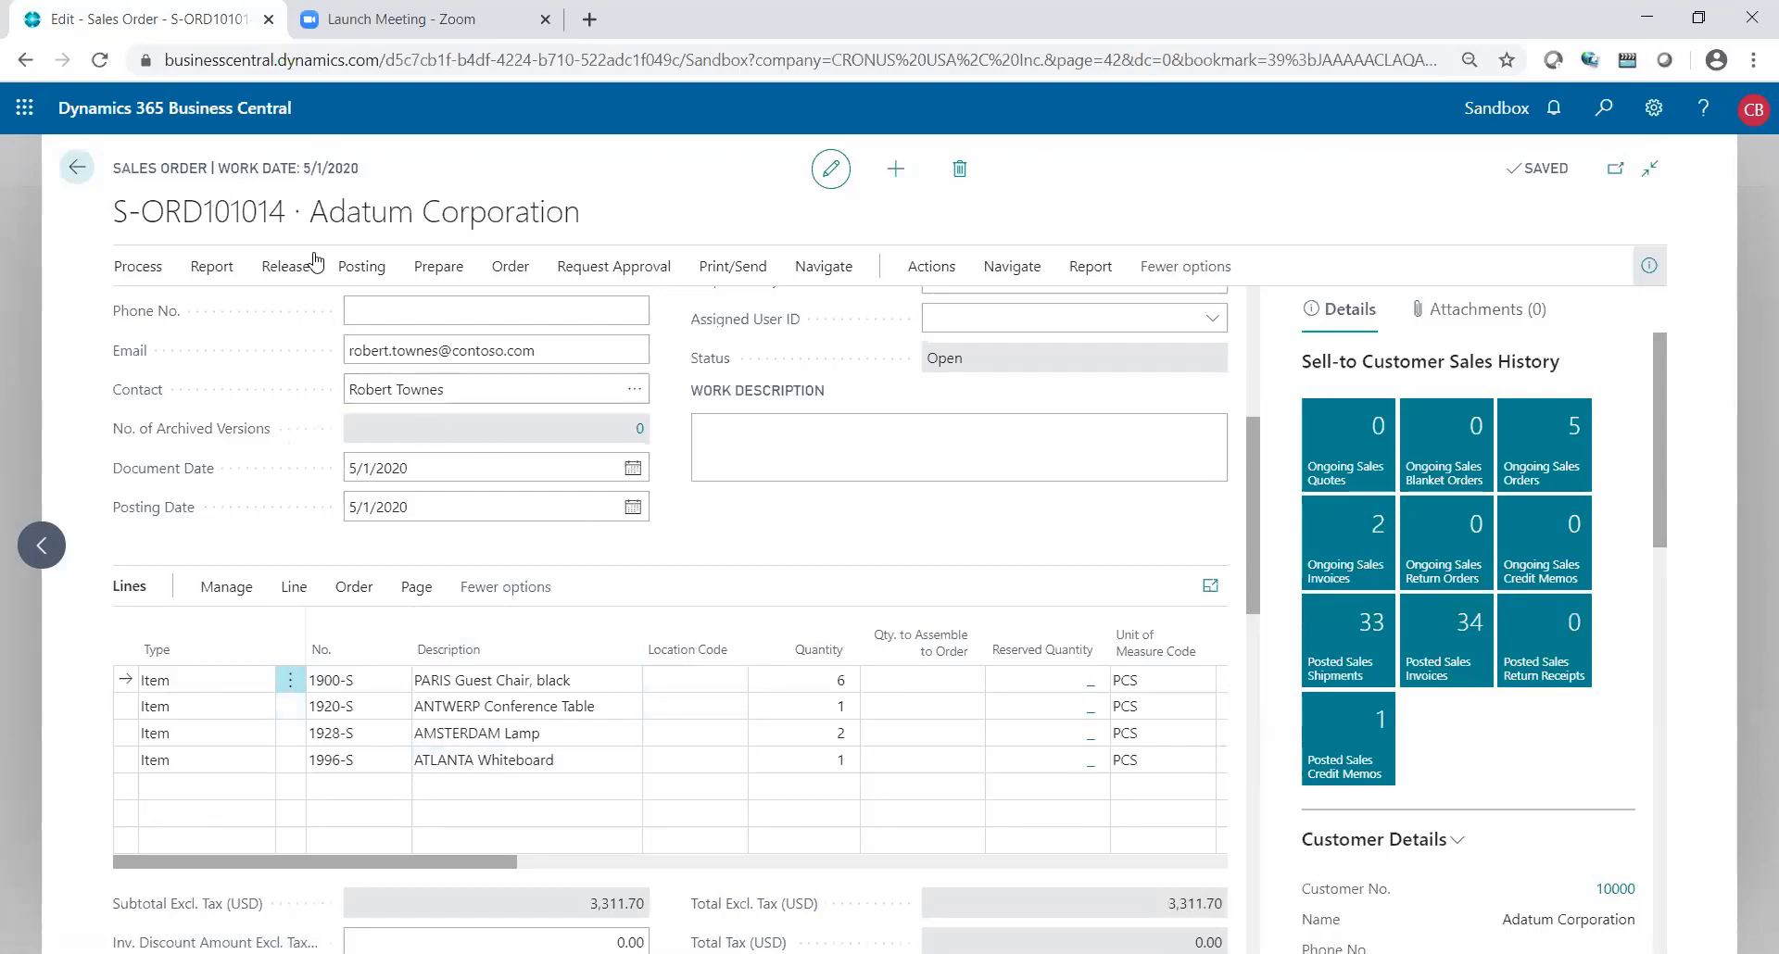
pyautogui.click(285, 267)
pyautogui.click(192, 316)
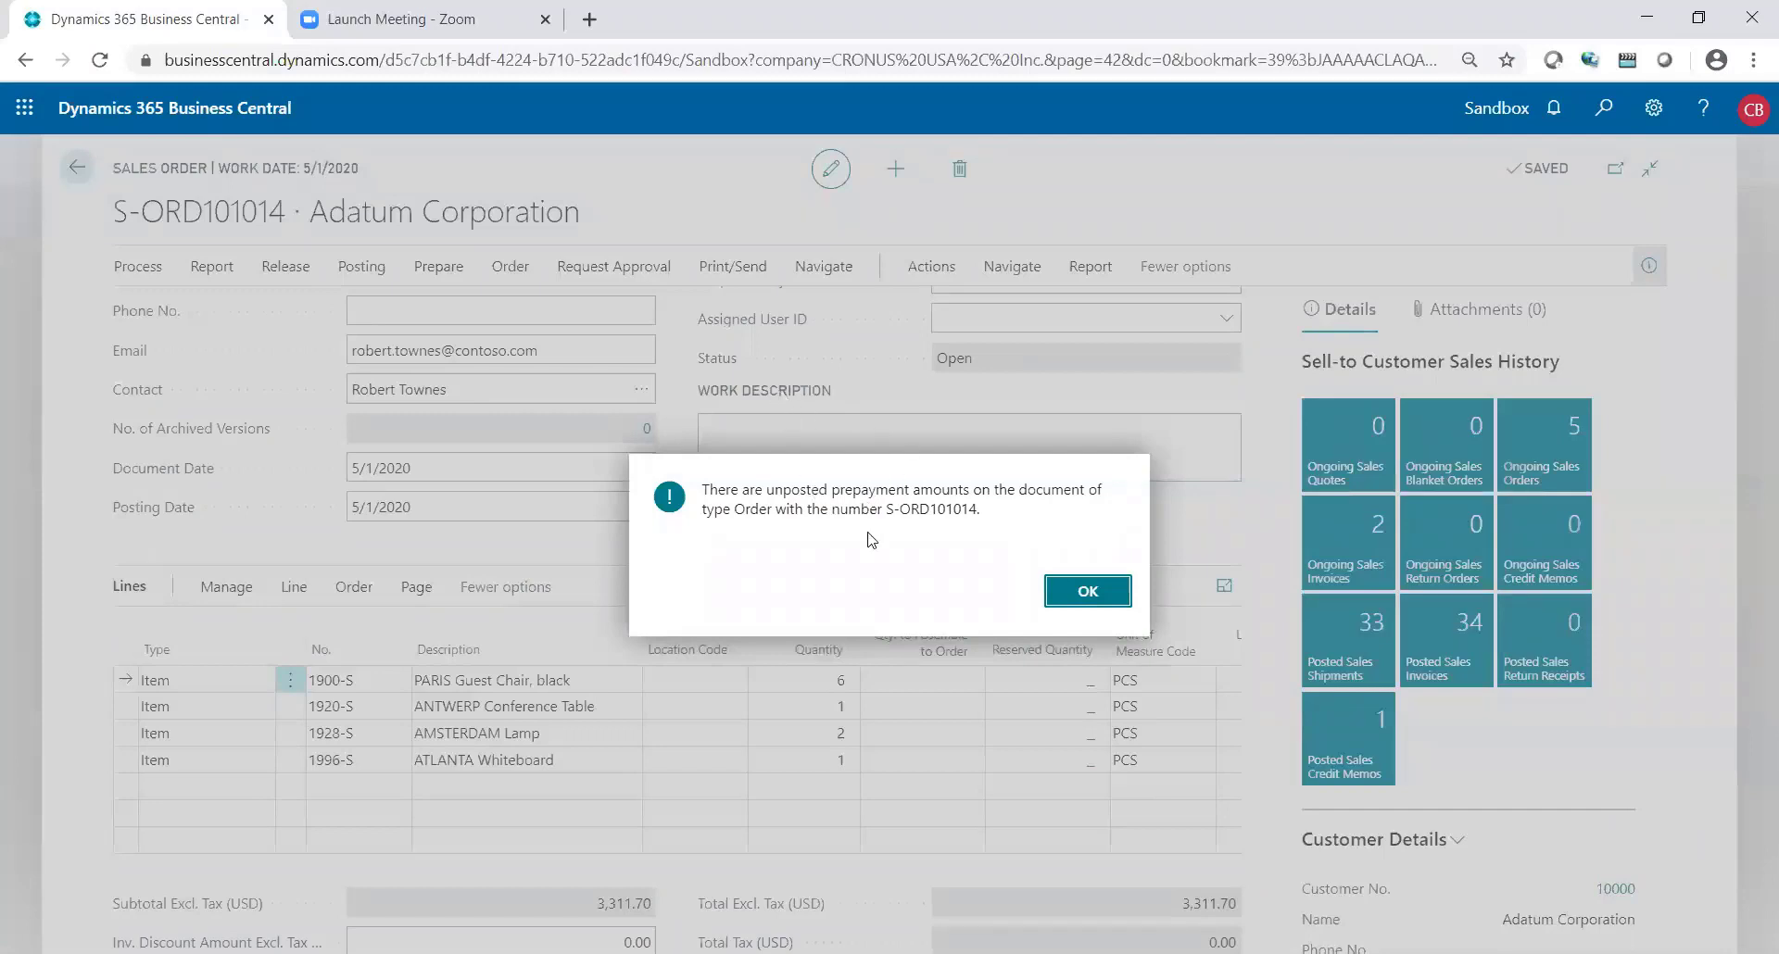
pyautogui.click(1075, 589)
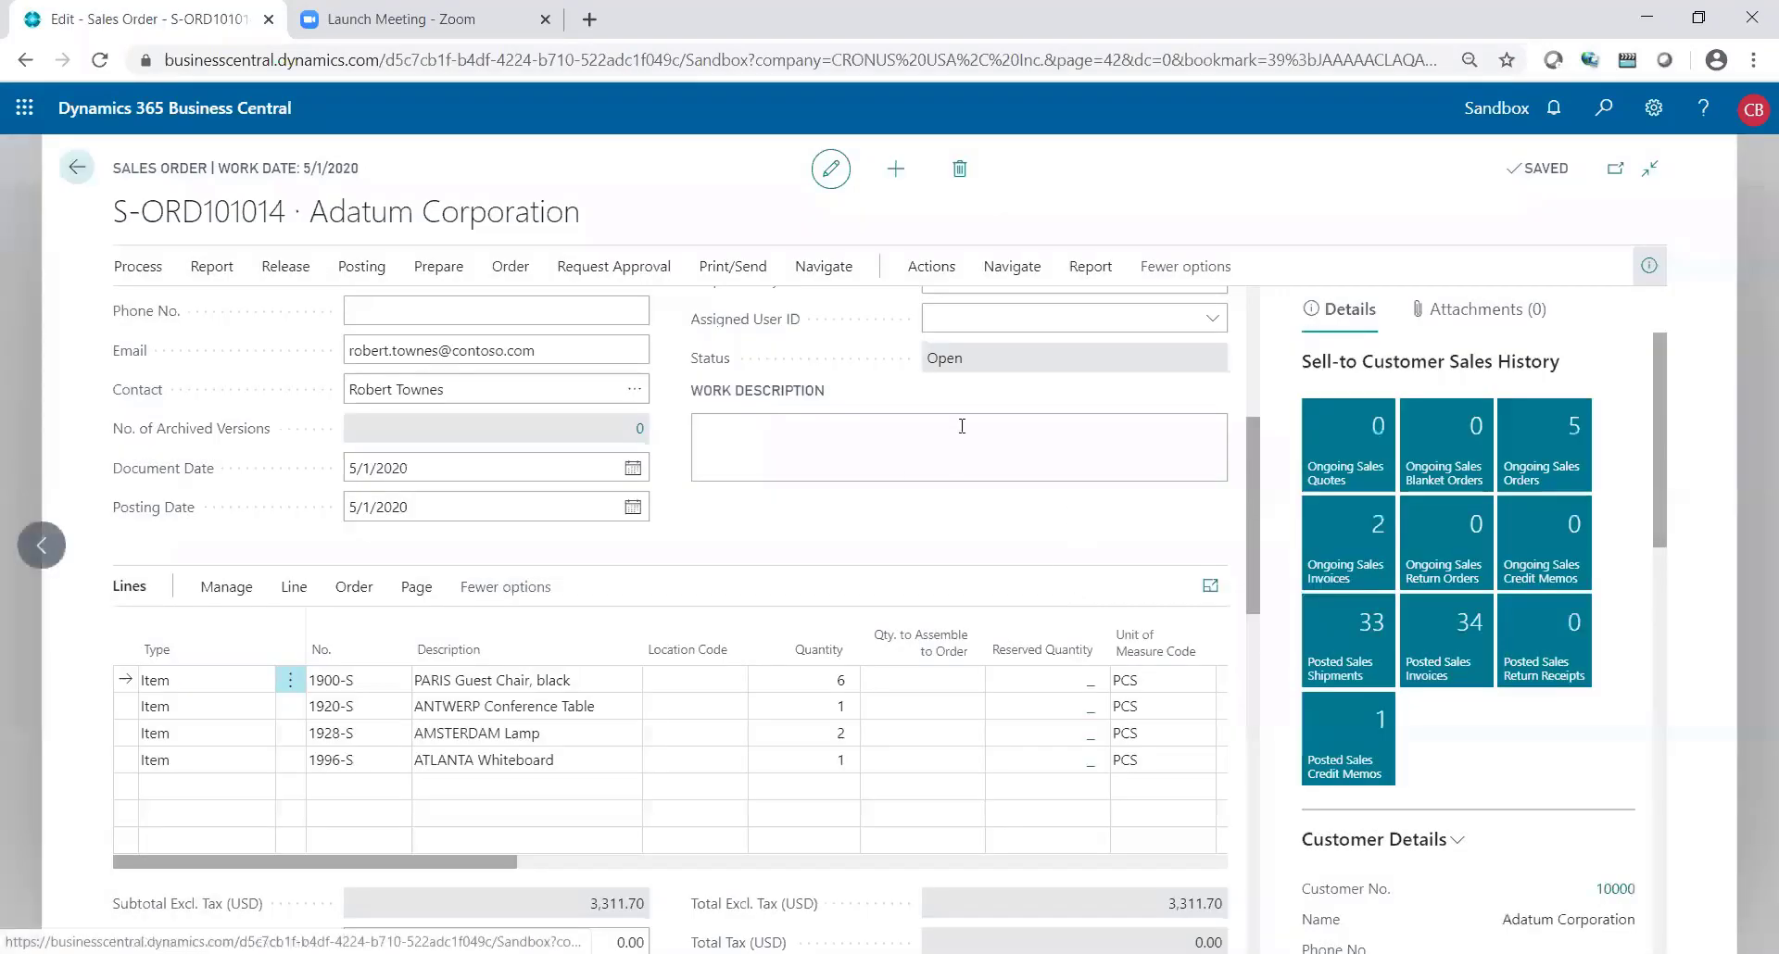
pyautogui.click(882, 415)
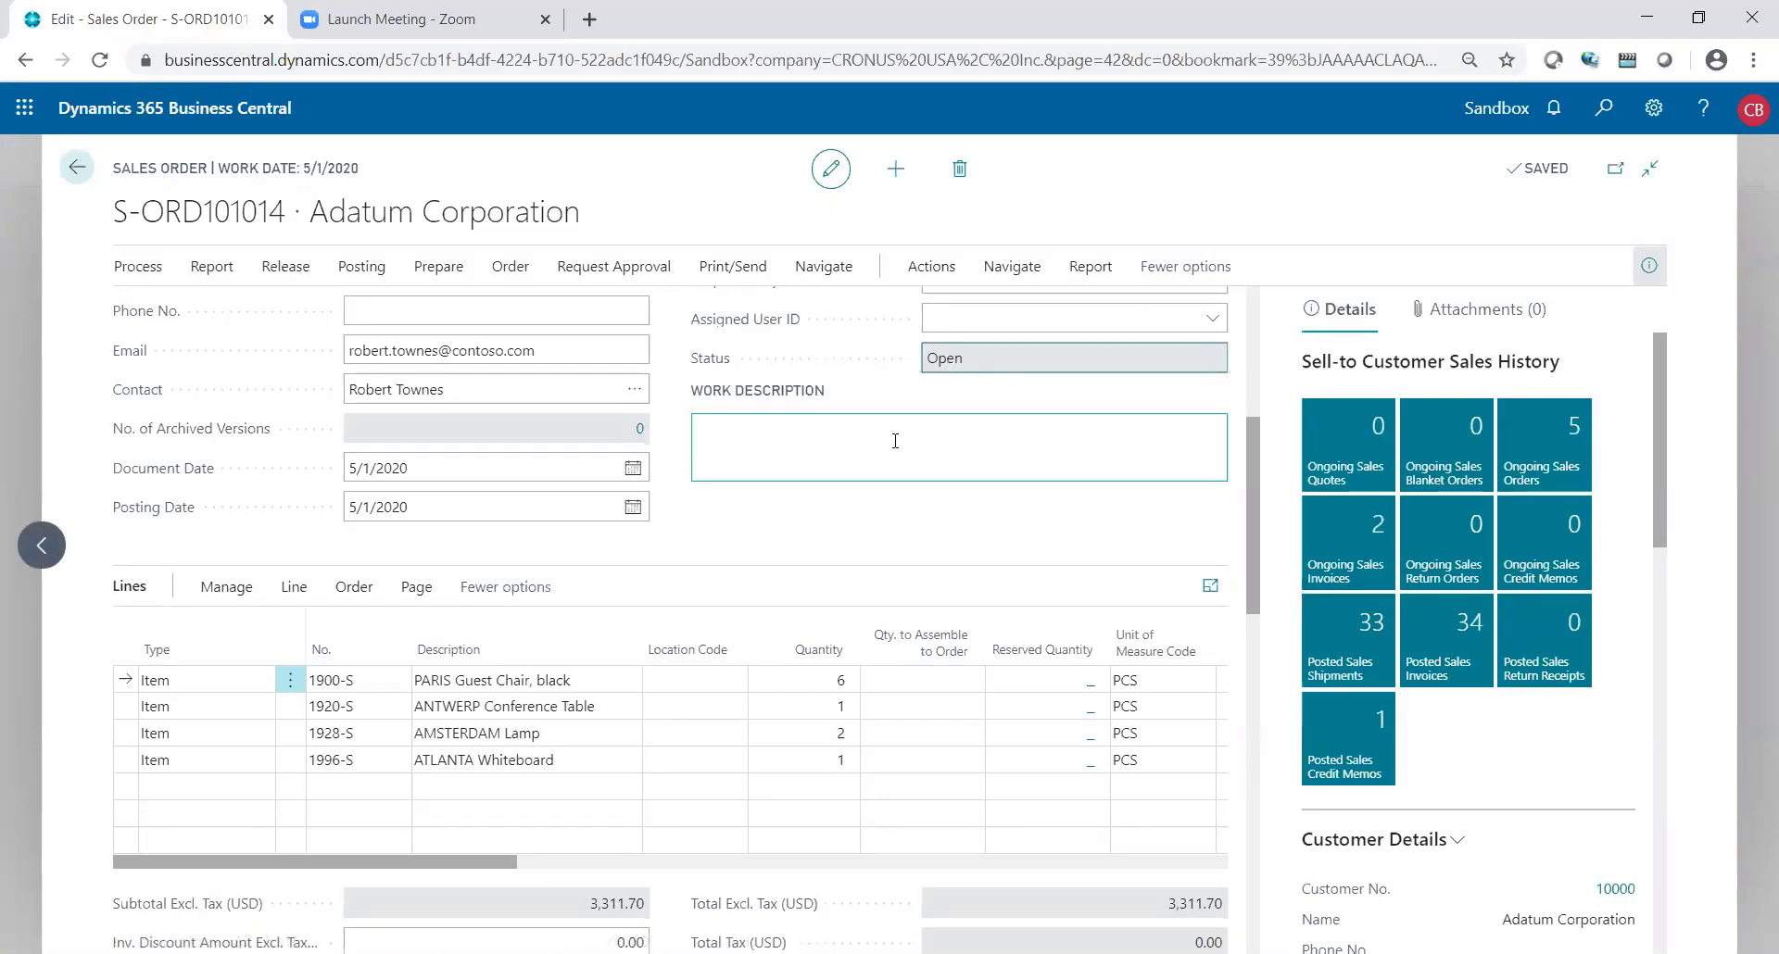
# - Post and print the prepayment invoice for the sales order, then review the invoice PDF down to its totals
pyautogui.click(932, 269)
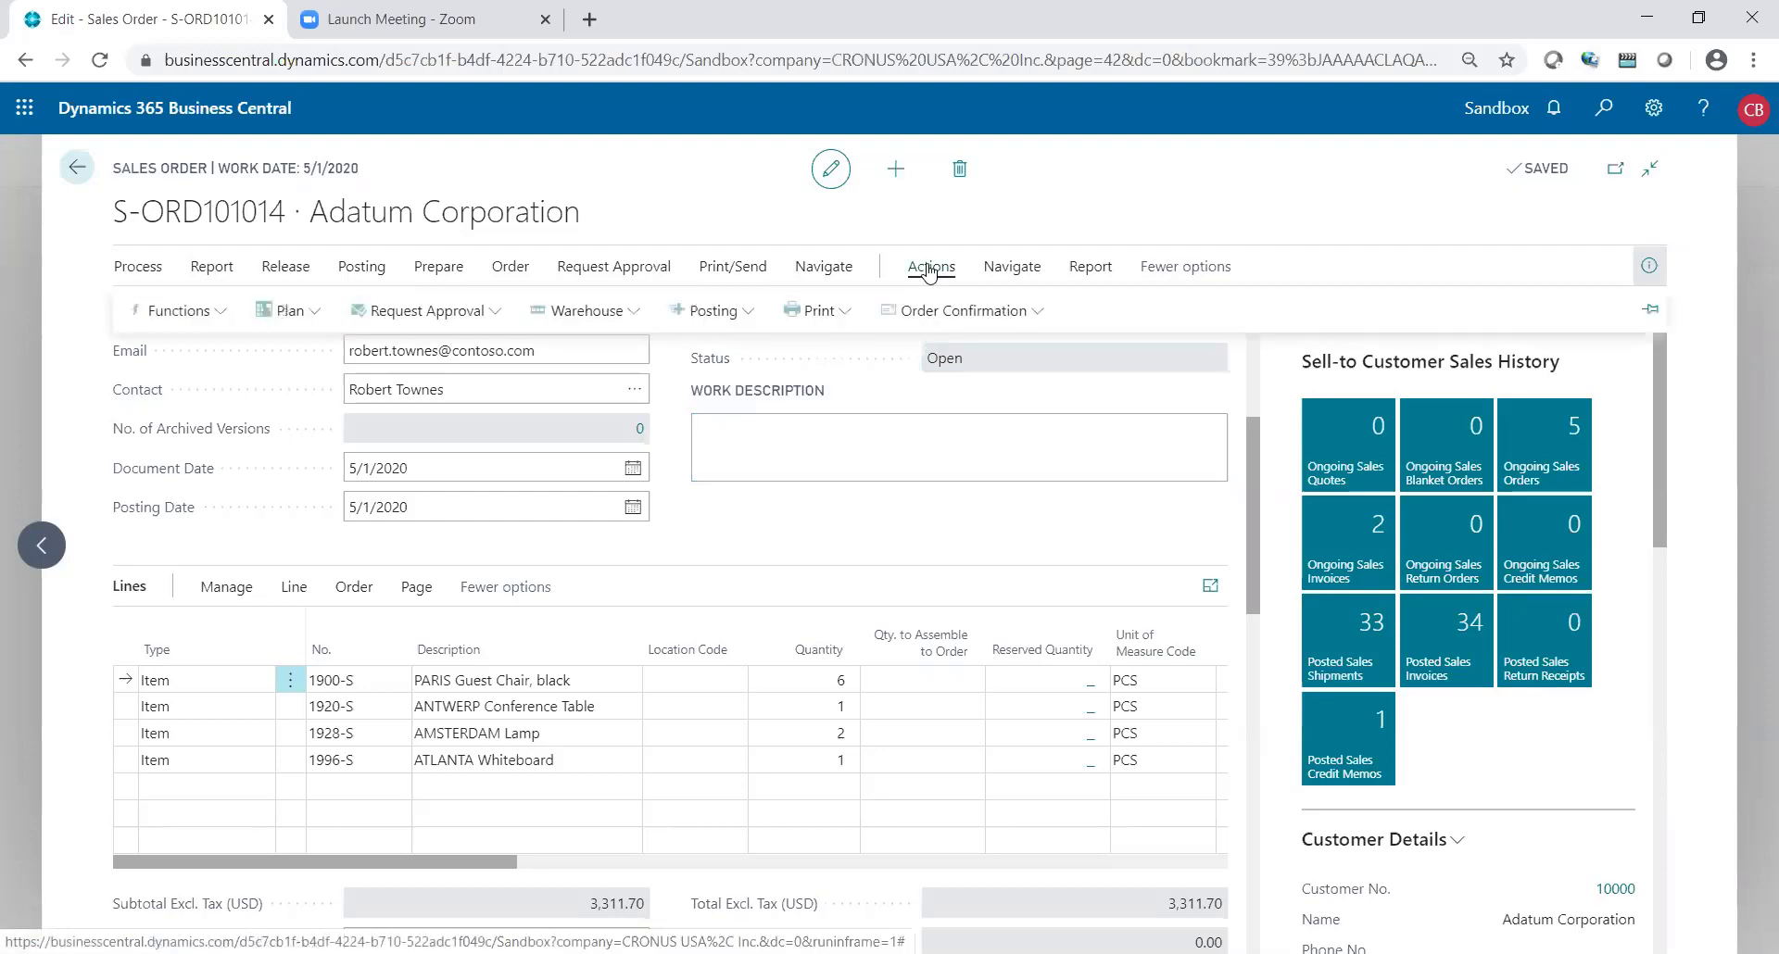
pyautogui.click(739, 324)
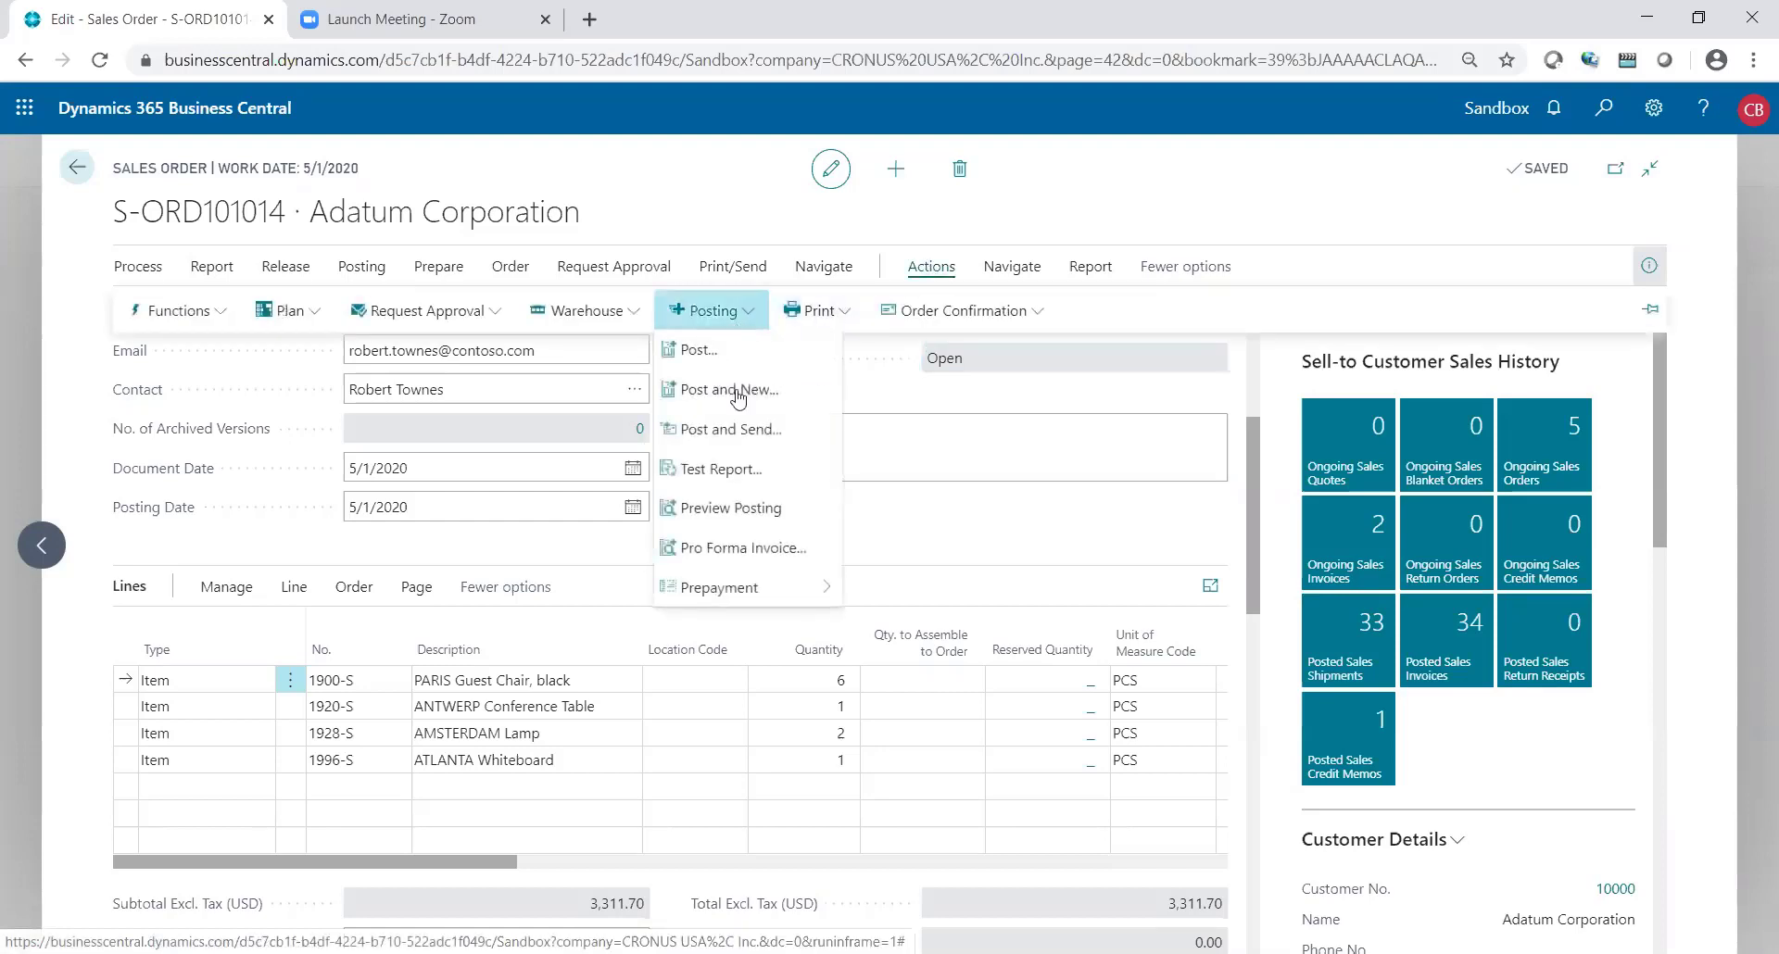
pyautogui.click(738, 598)
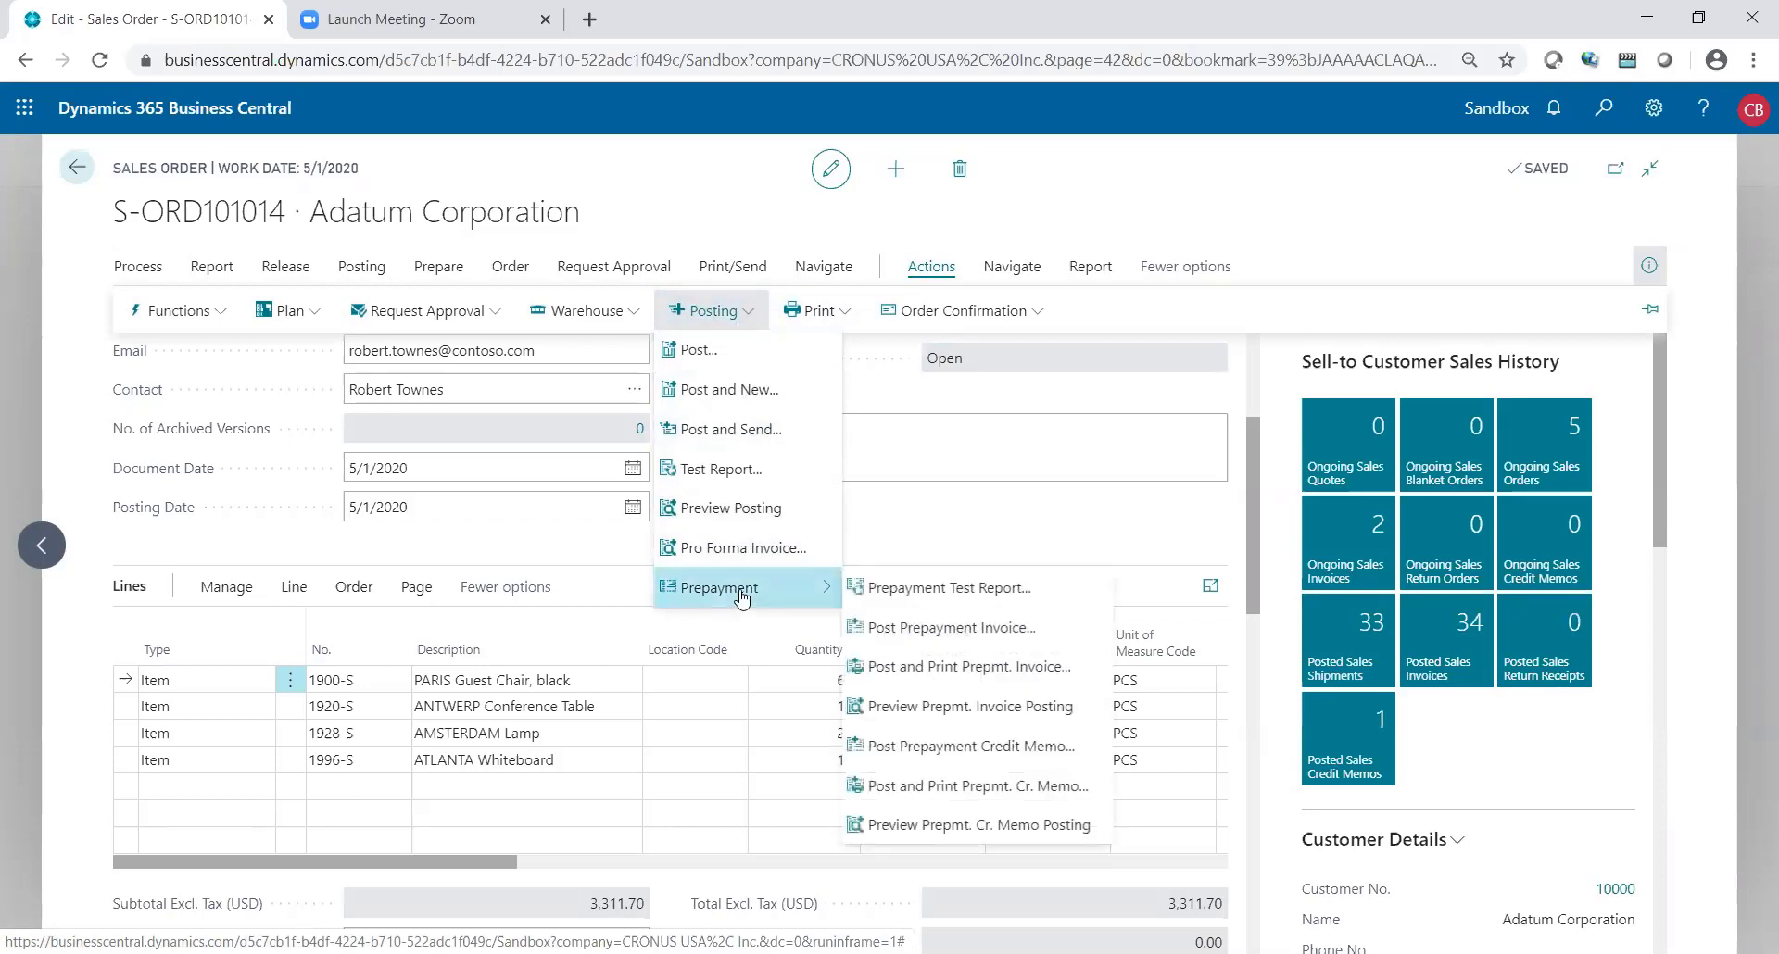
pyautogui.click(941, 667)
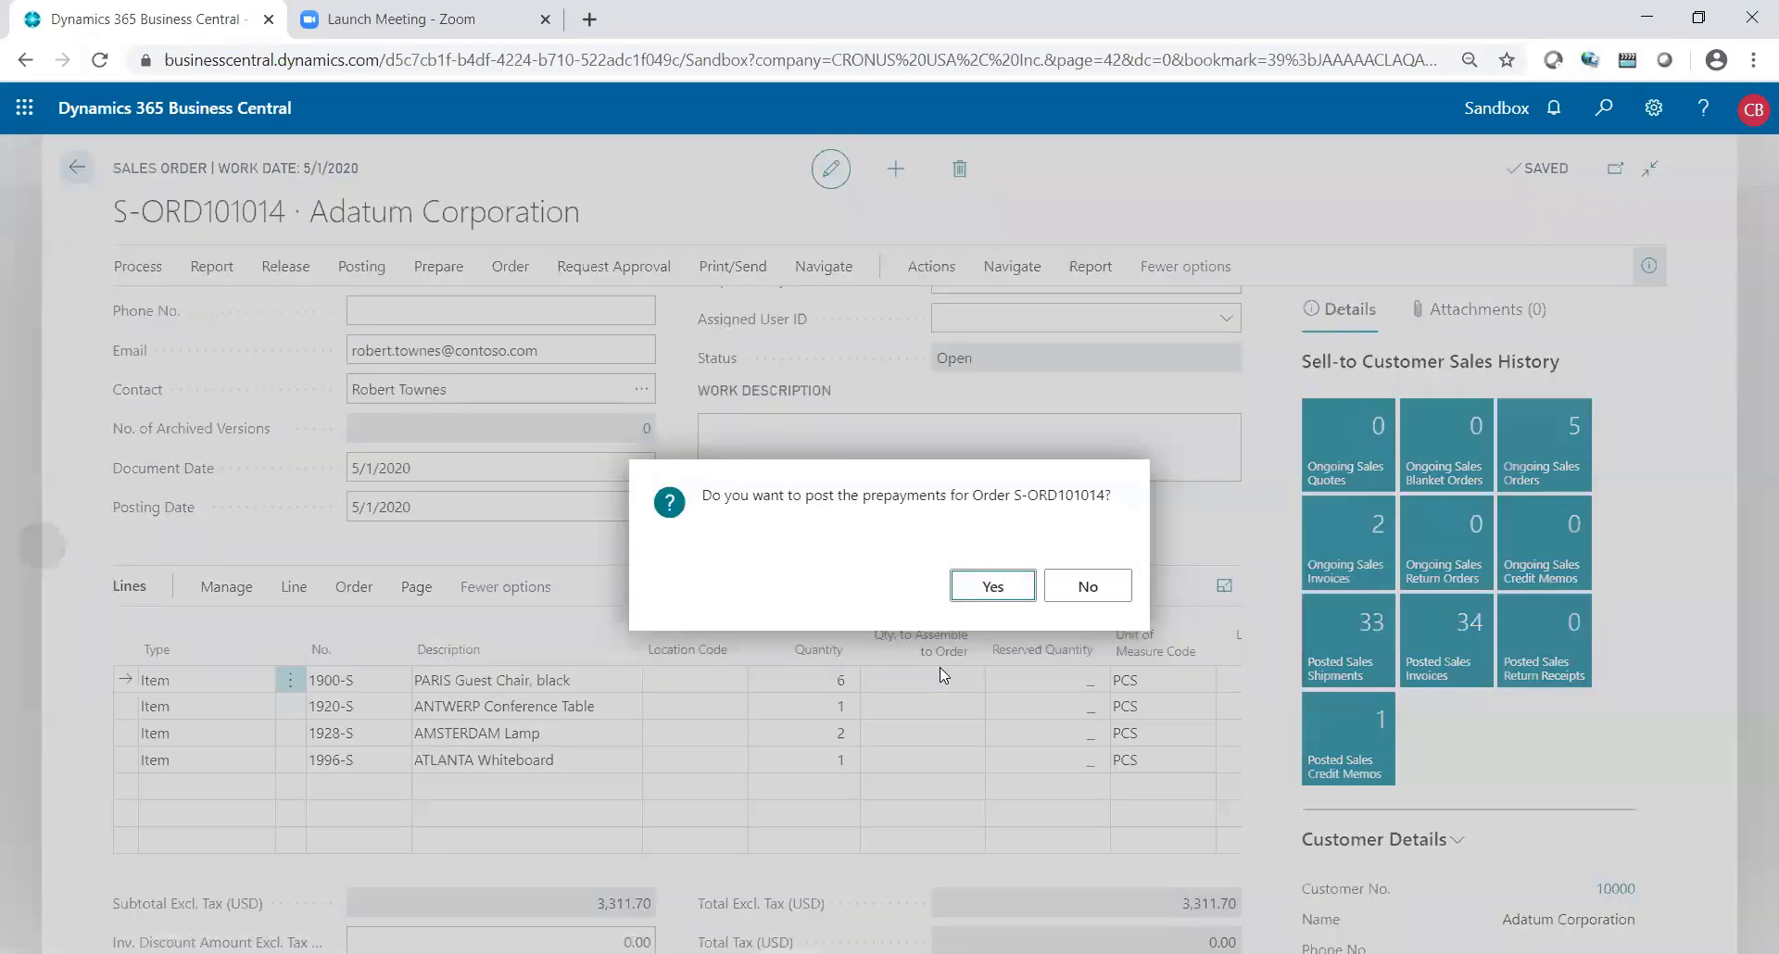
pyautogui.click(993, 592)
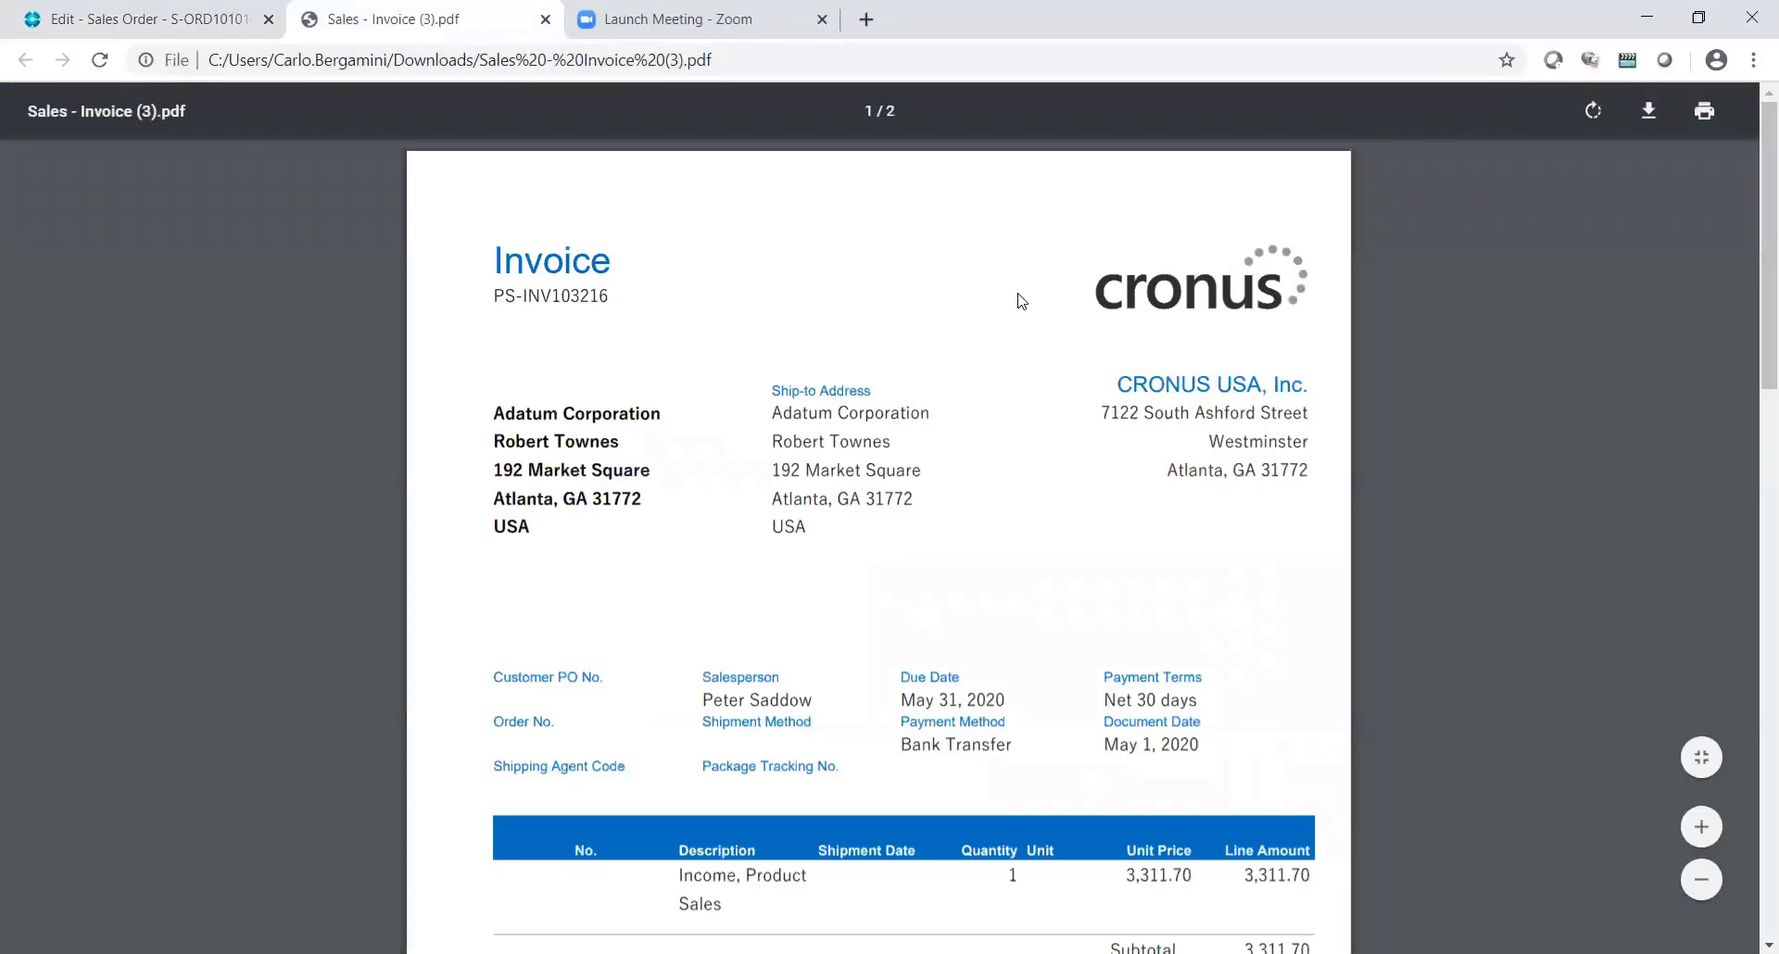
pyautogui.scroll(-1, 828, 535)
pyautogui.scroll(-2, 829, 535)
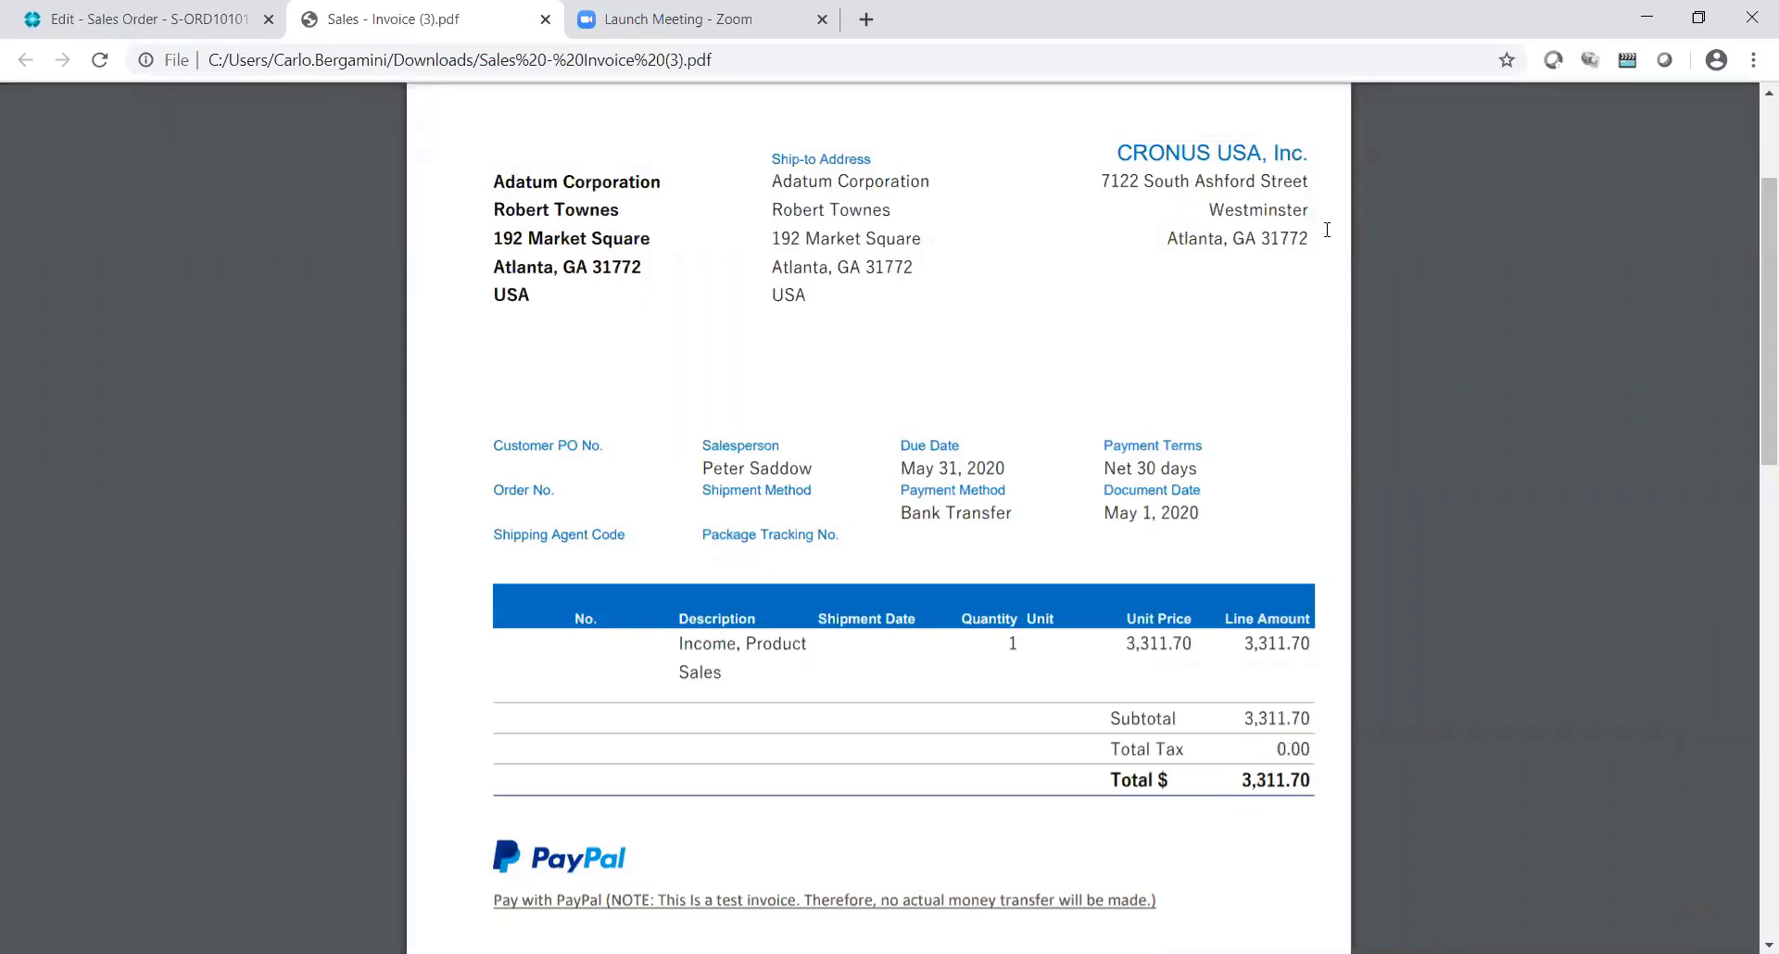
# - From the sales order, view the ledger entries behind the customer's balance and widen the Description column
pyautogui.click(148, 19)
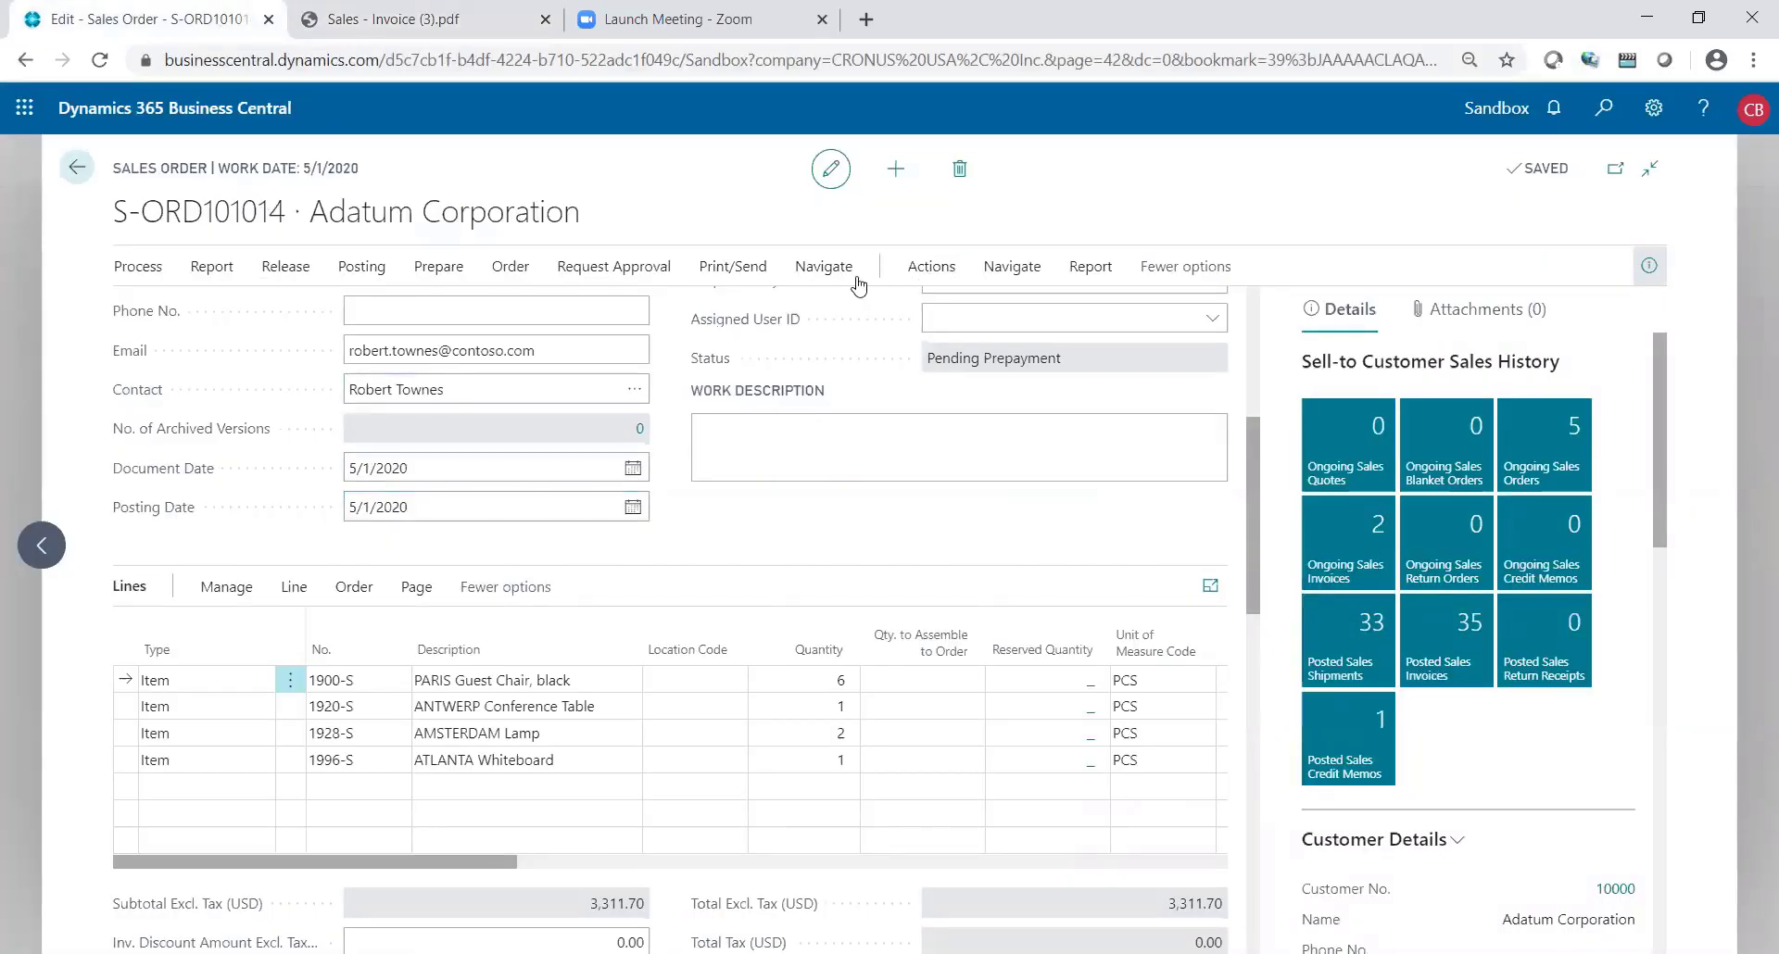
pyautogui.click(824, 272)
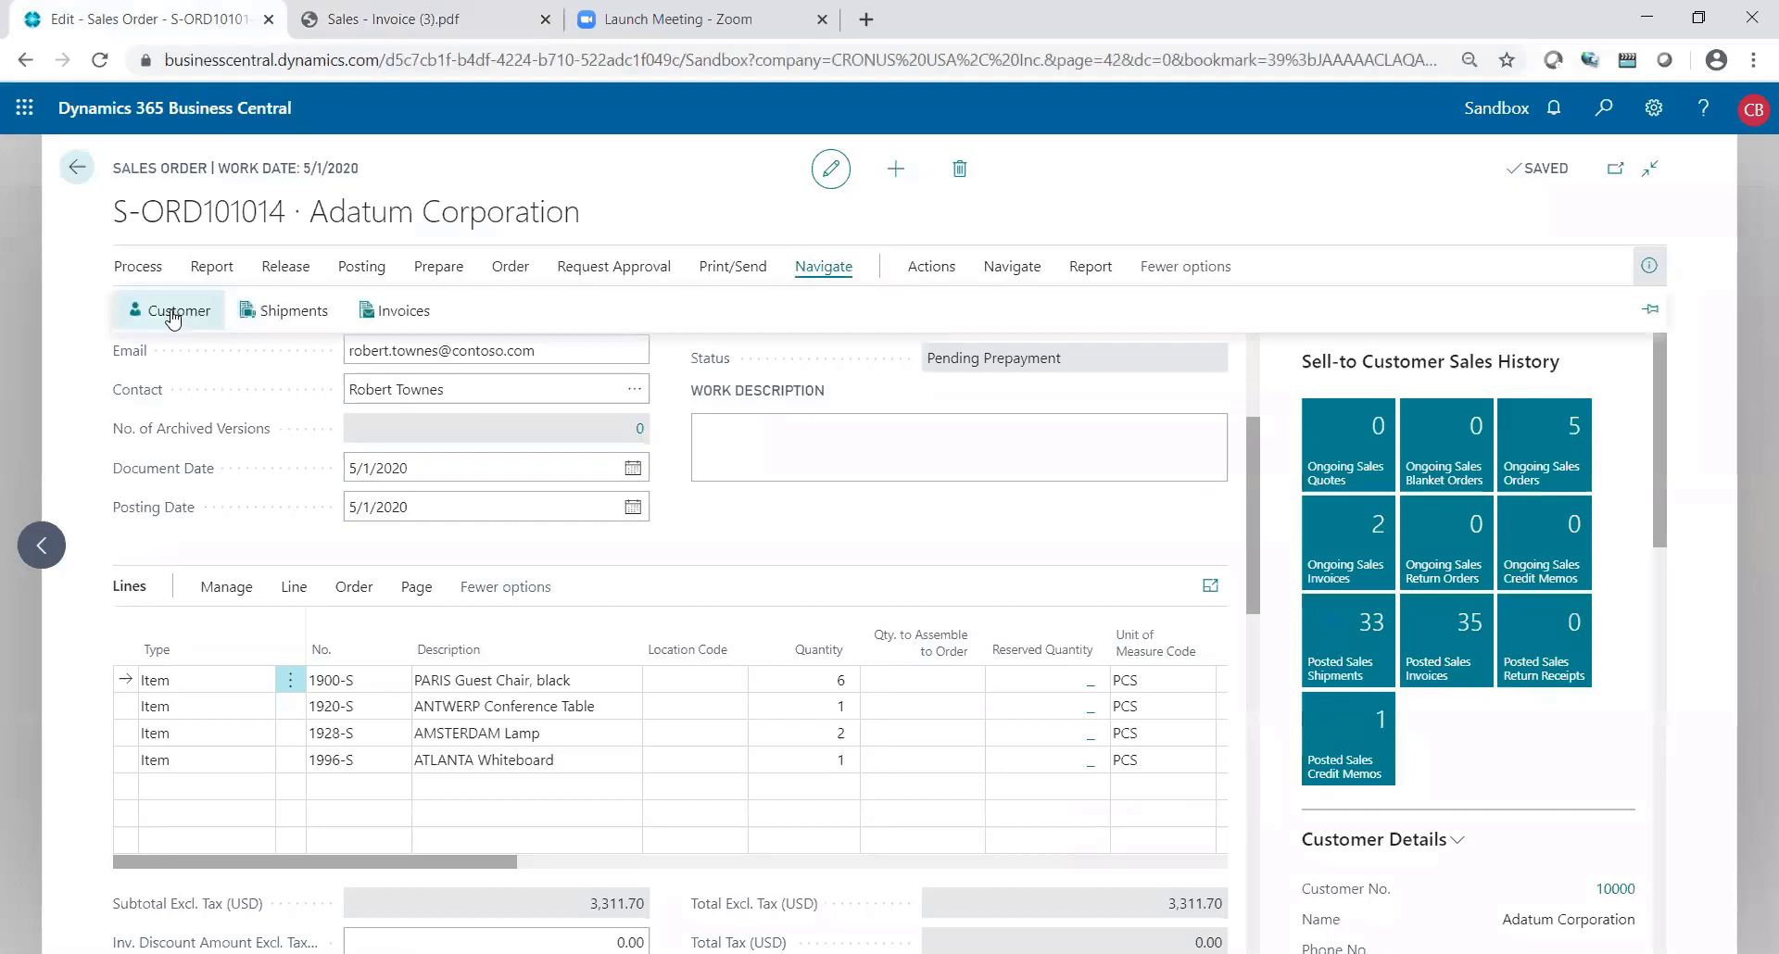
pyautogui.click(165, 309)
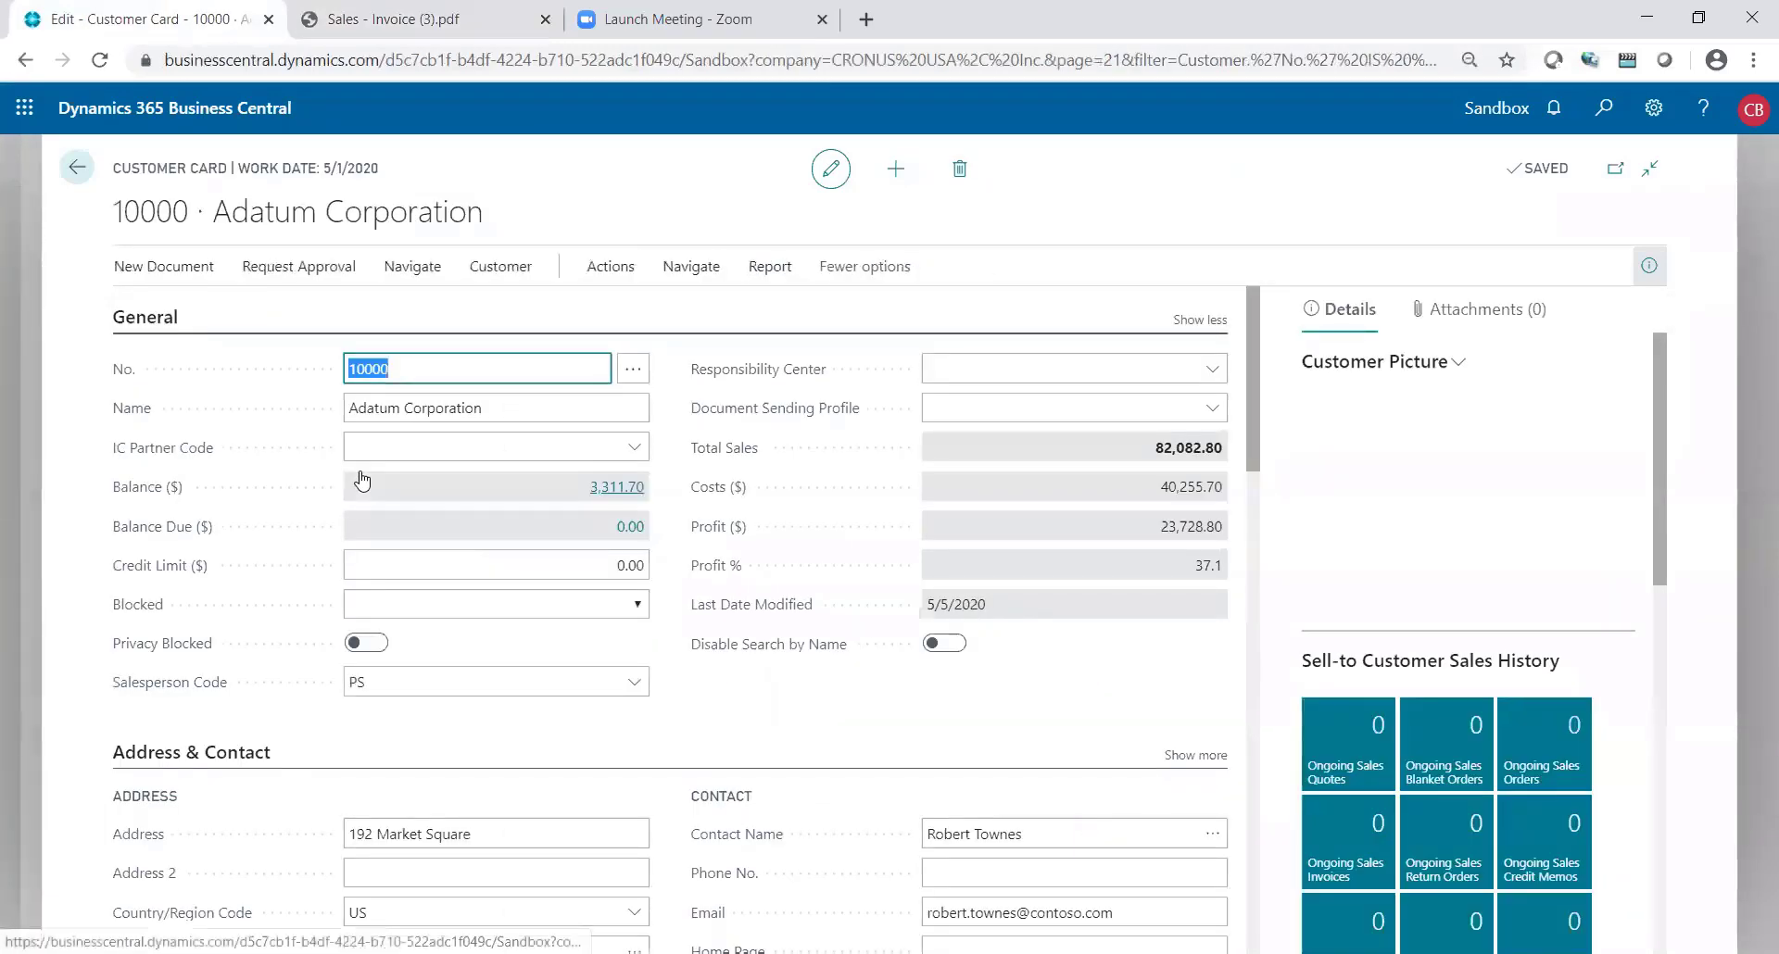
pyautogui.click(618, 489)
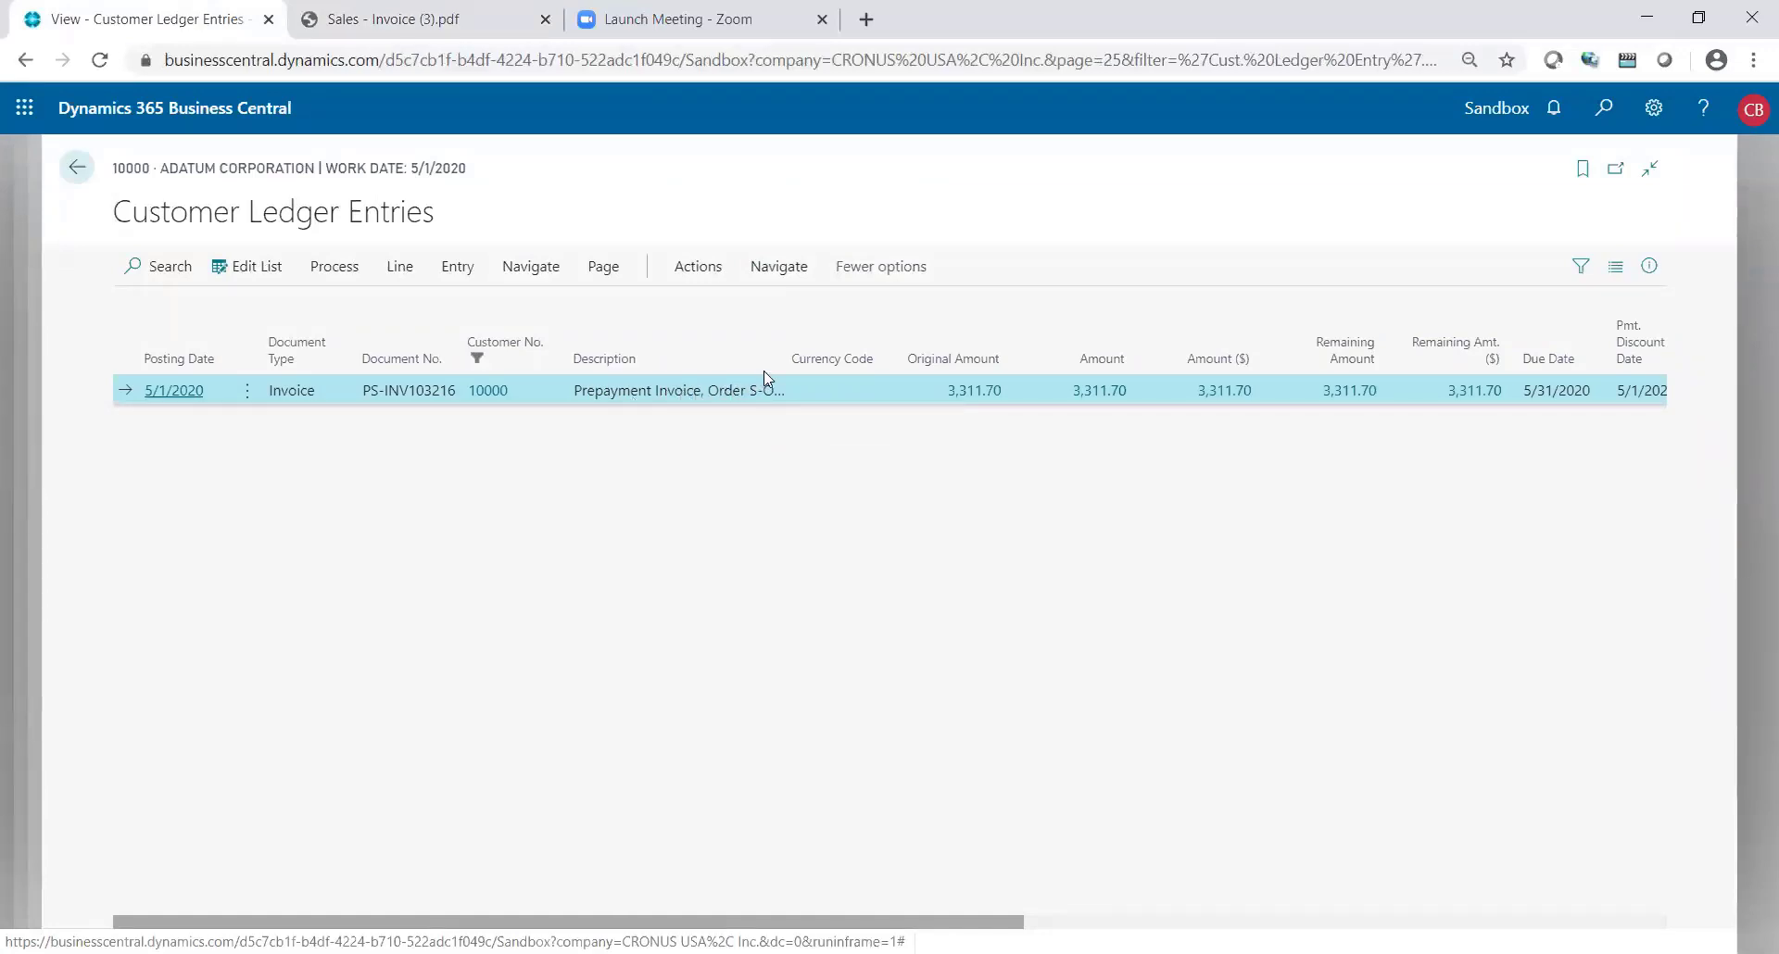
pyautogui.moveTo(827, 347); pyautogui.dragTo(887, 347)
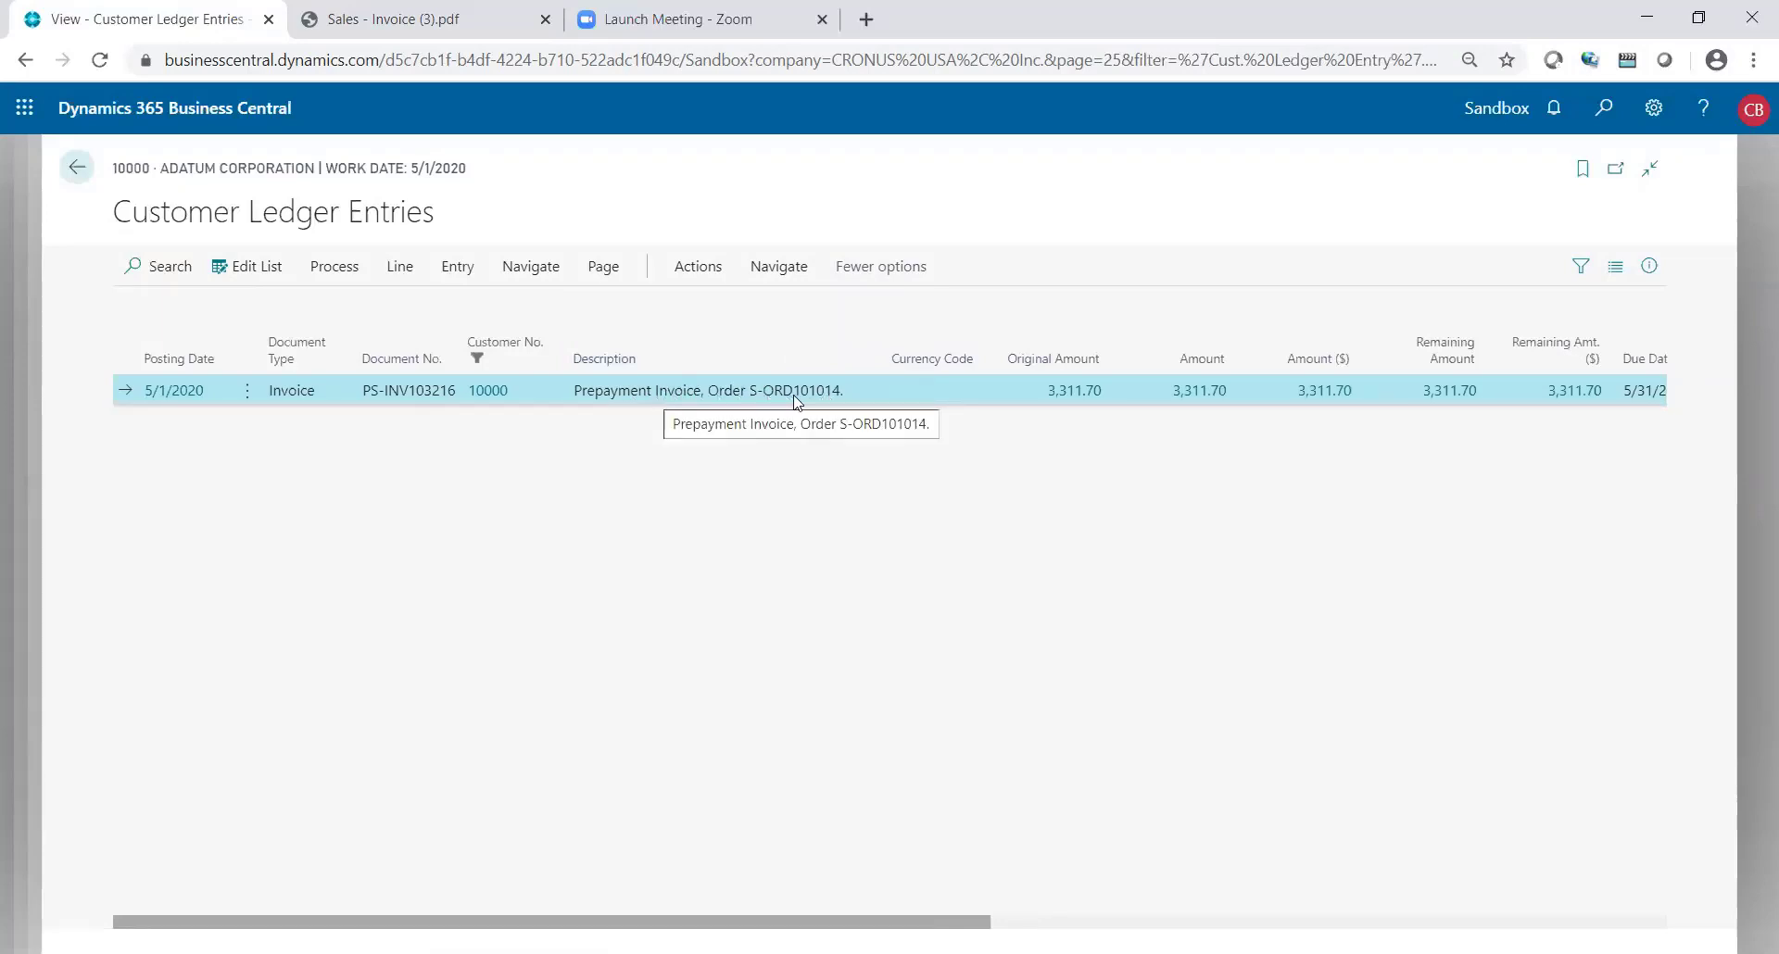
# - Return to the Adatum Corporation sales order and release it
pyautogui.click(78, 168)
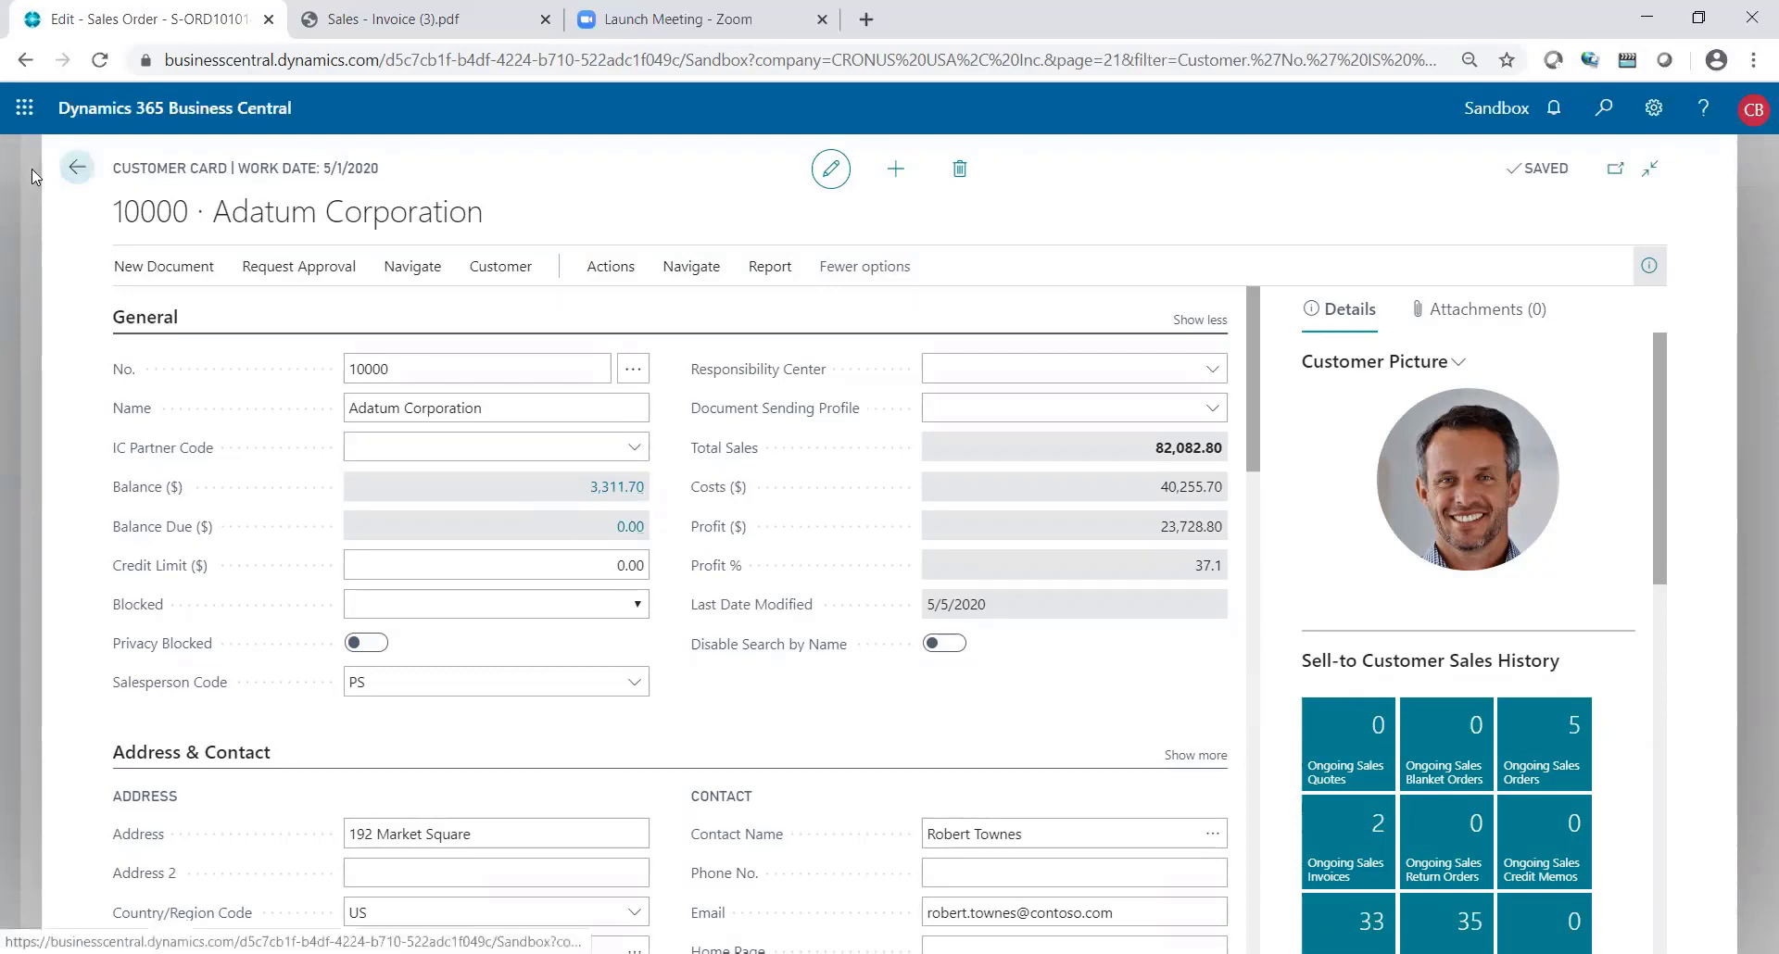
pyautogui.hotkey('alt', 'Left')
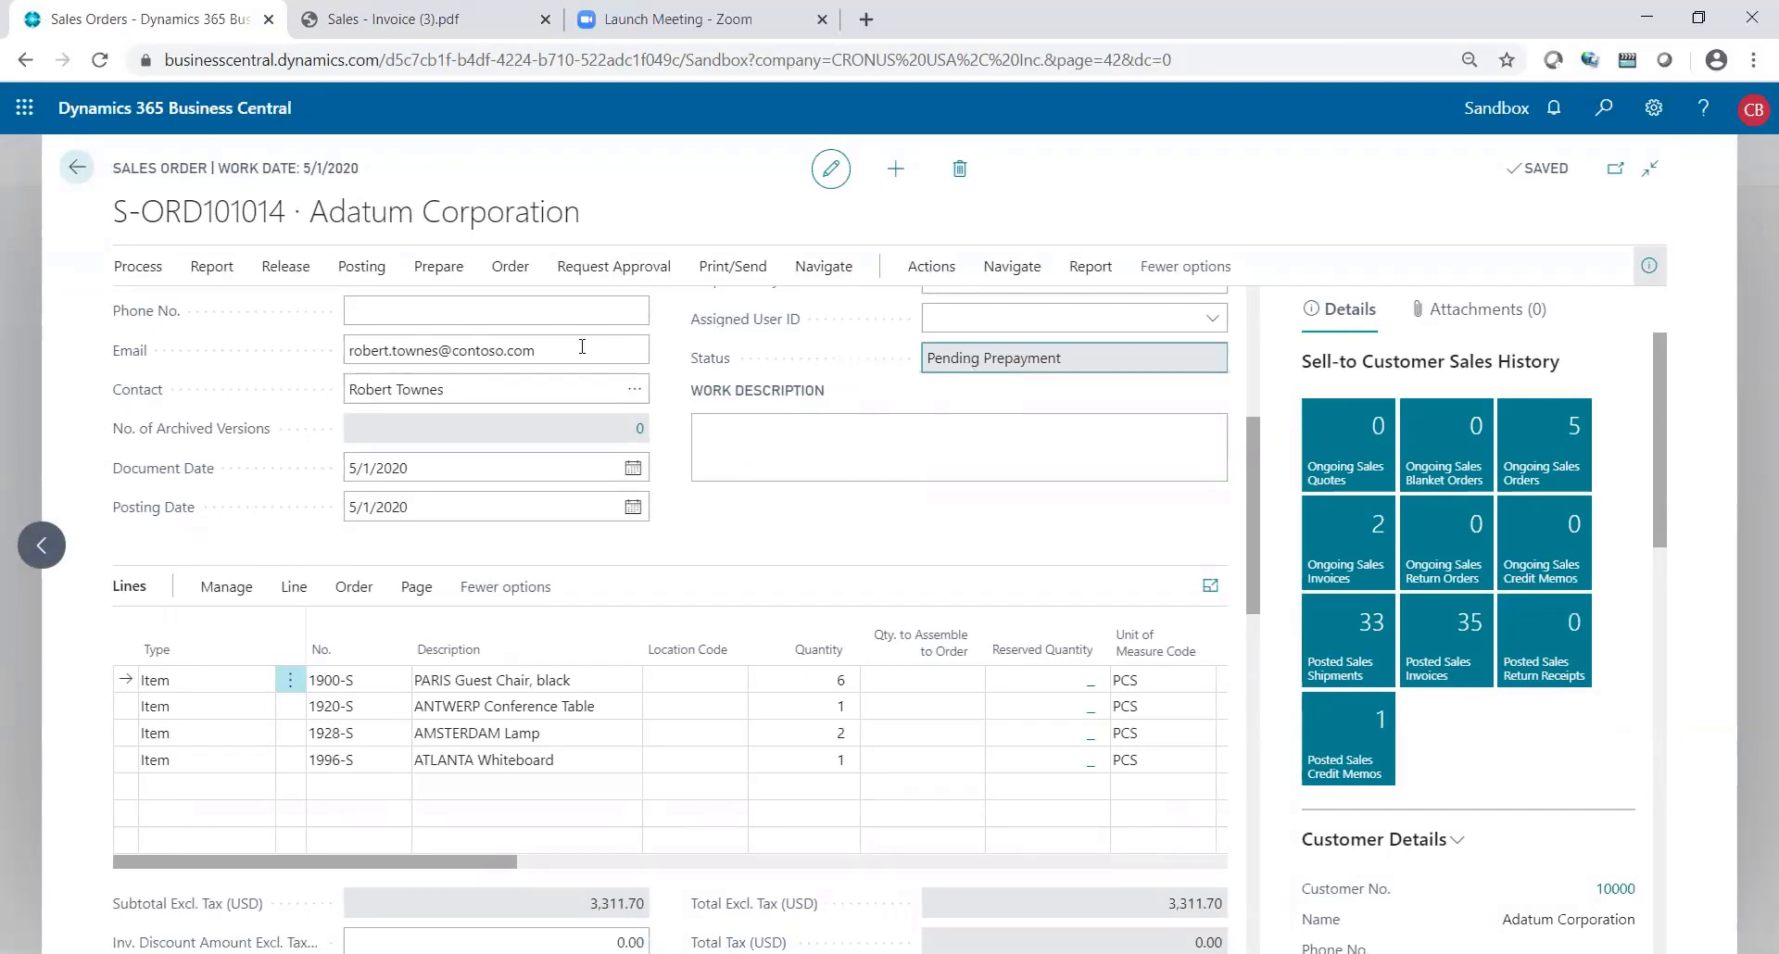
pyautogui.click(276, 268)
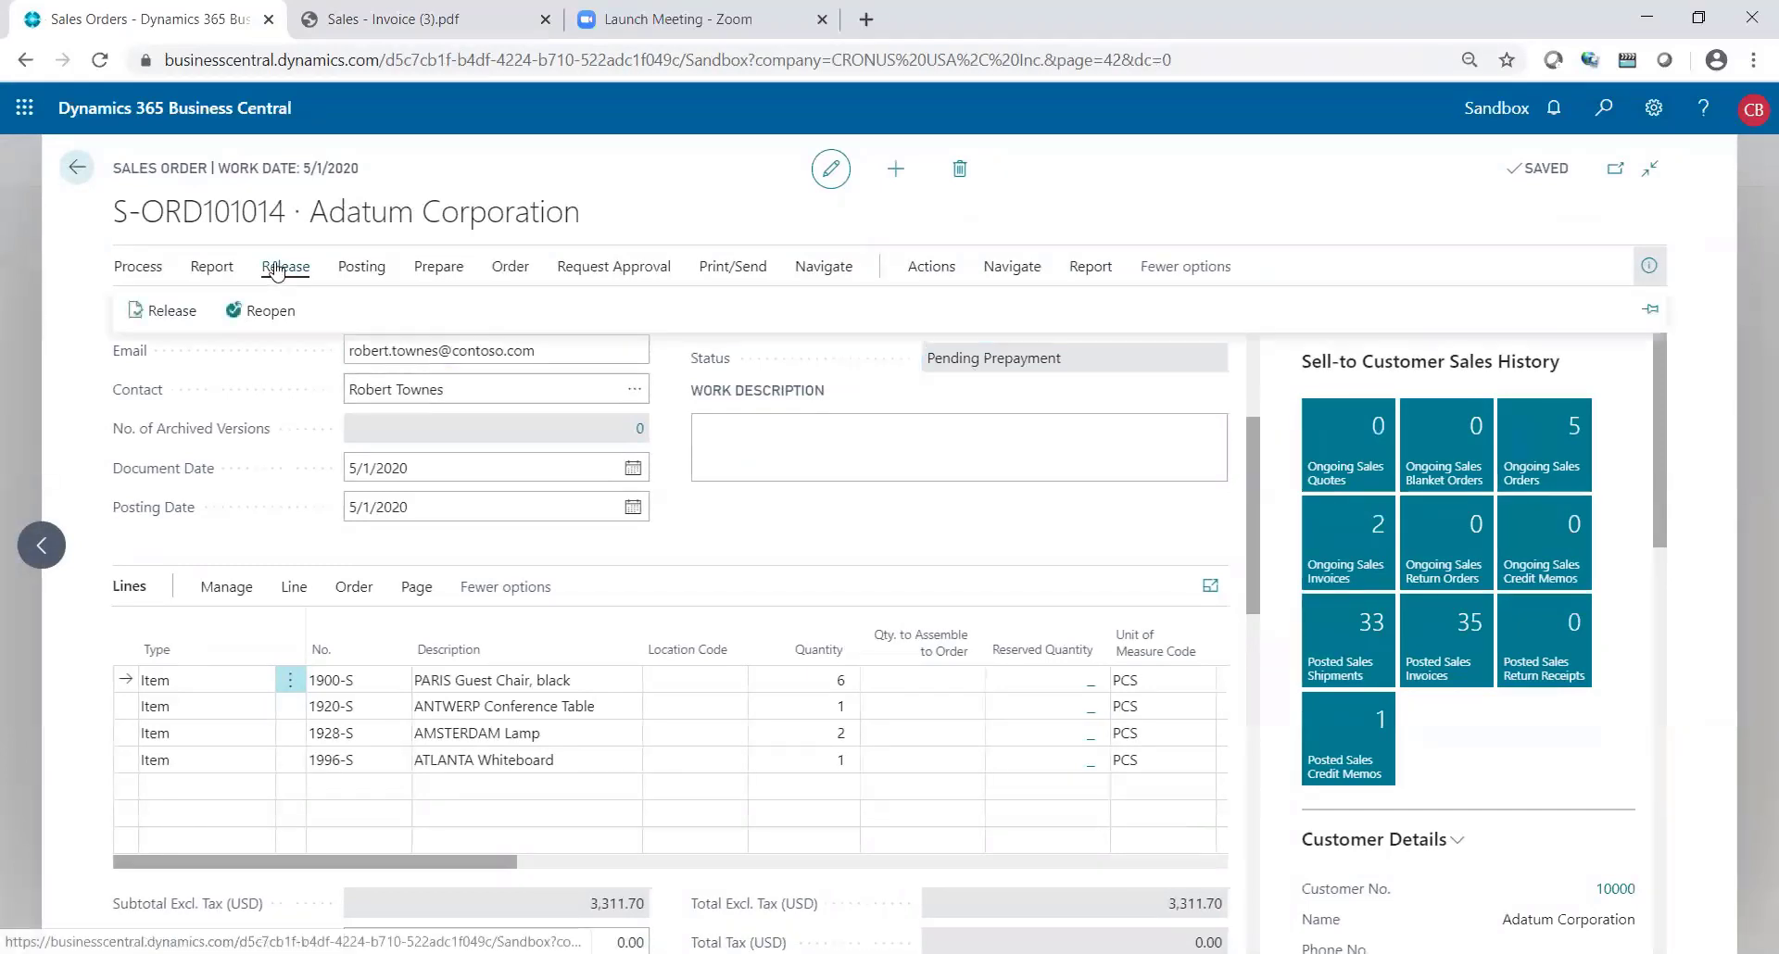
pyautogui.click(169, 310)
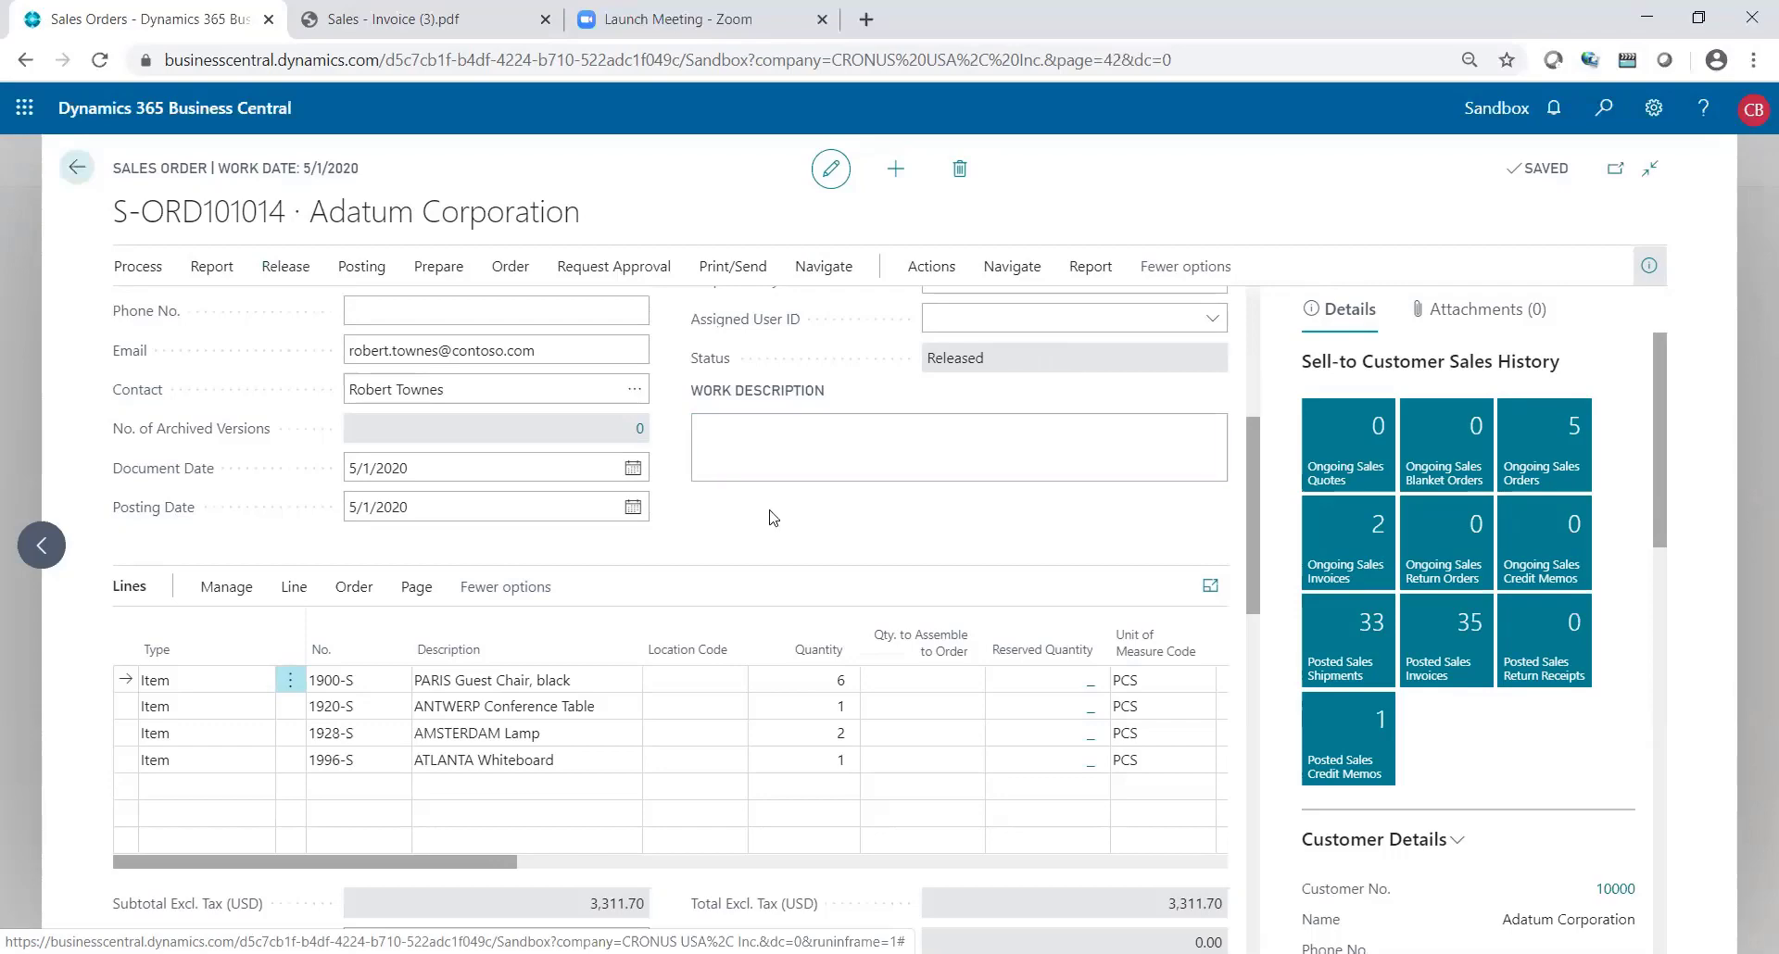
pyautogui.scroll(-10, 638, 690)
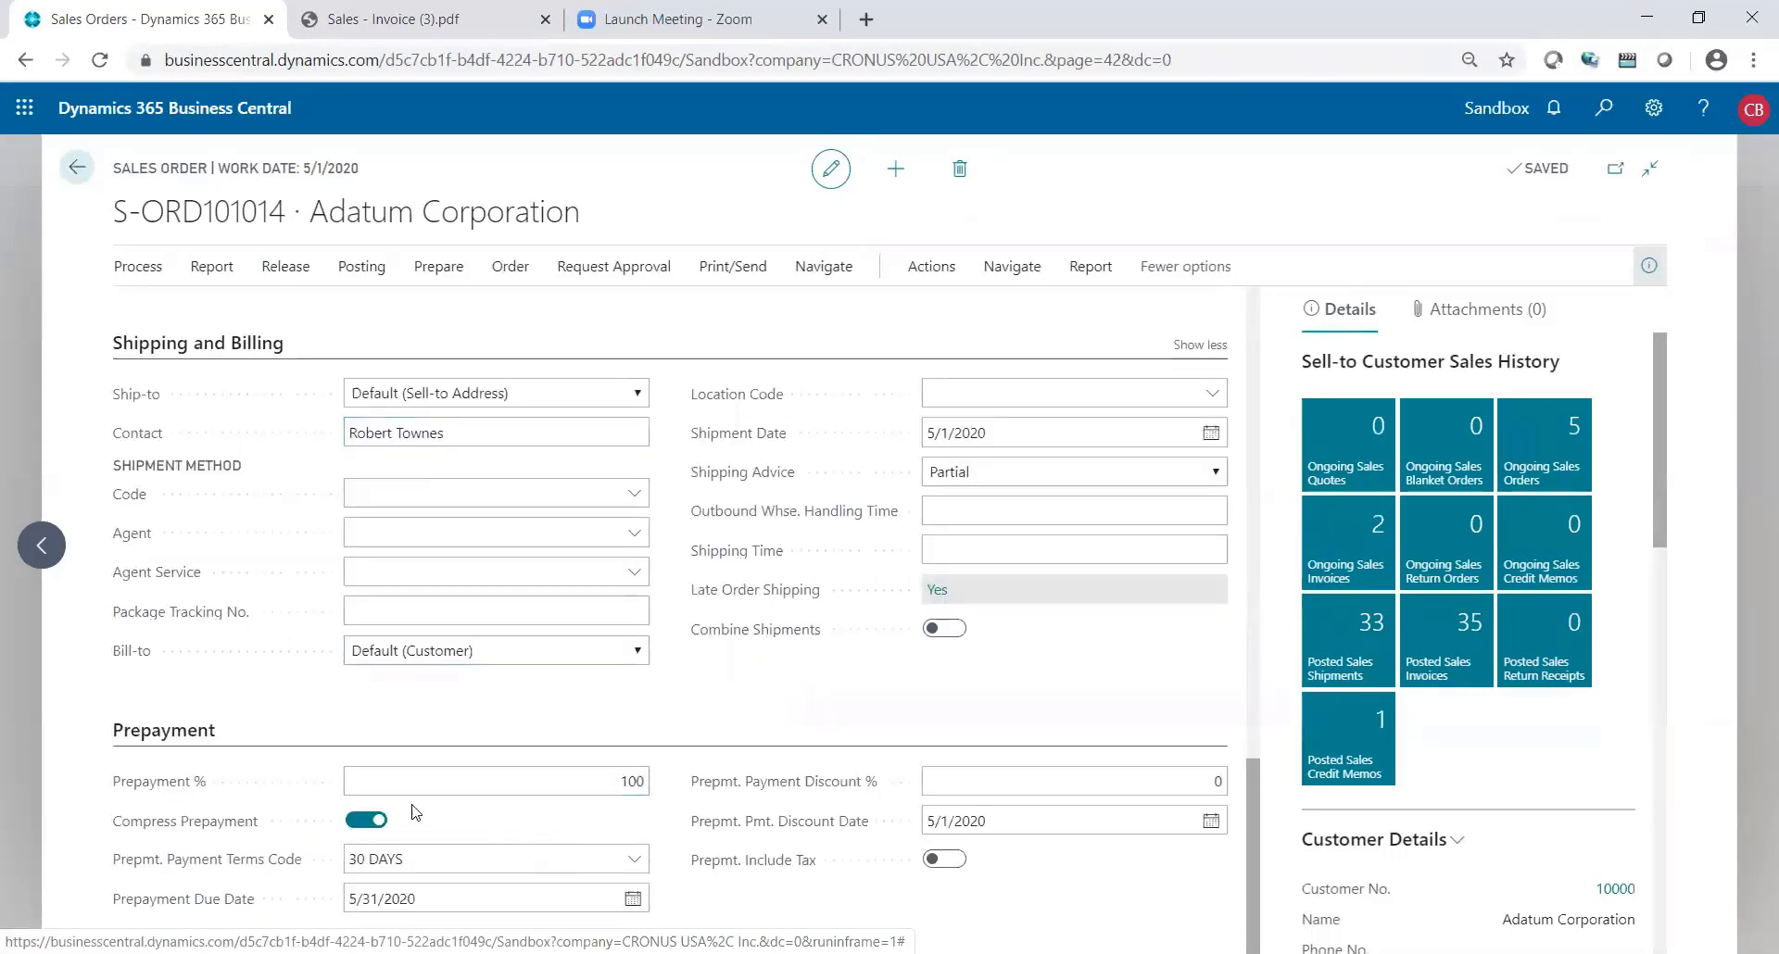
pyautogui.click(626, 780)
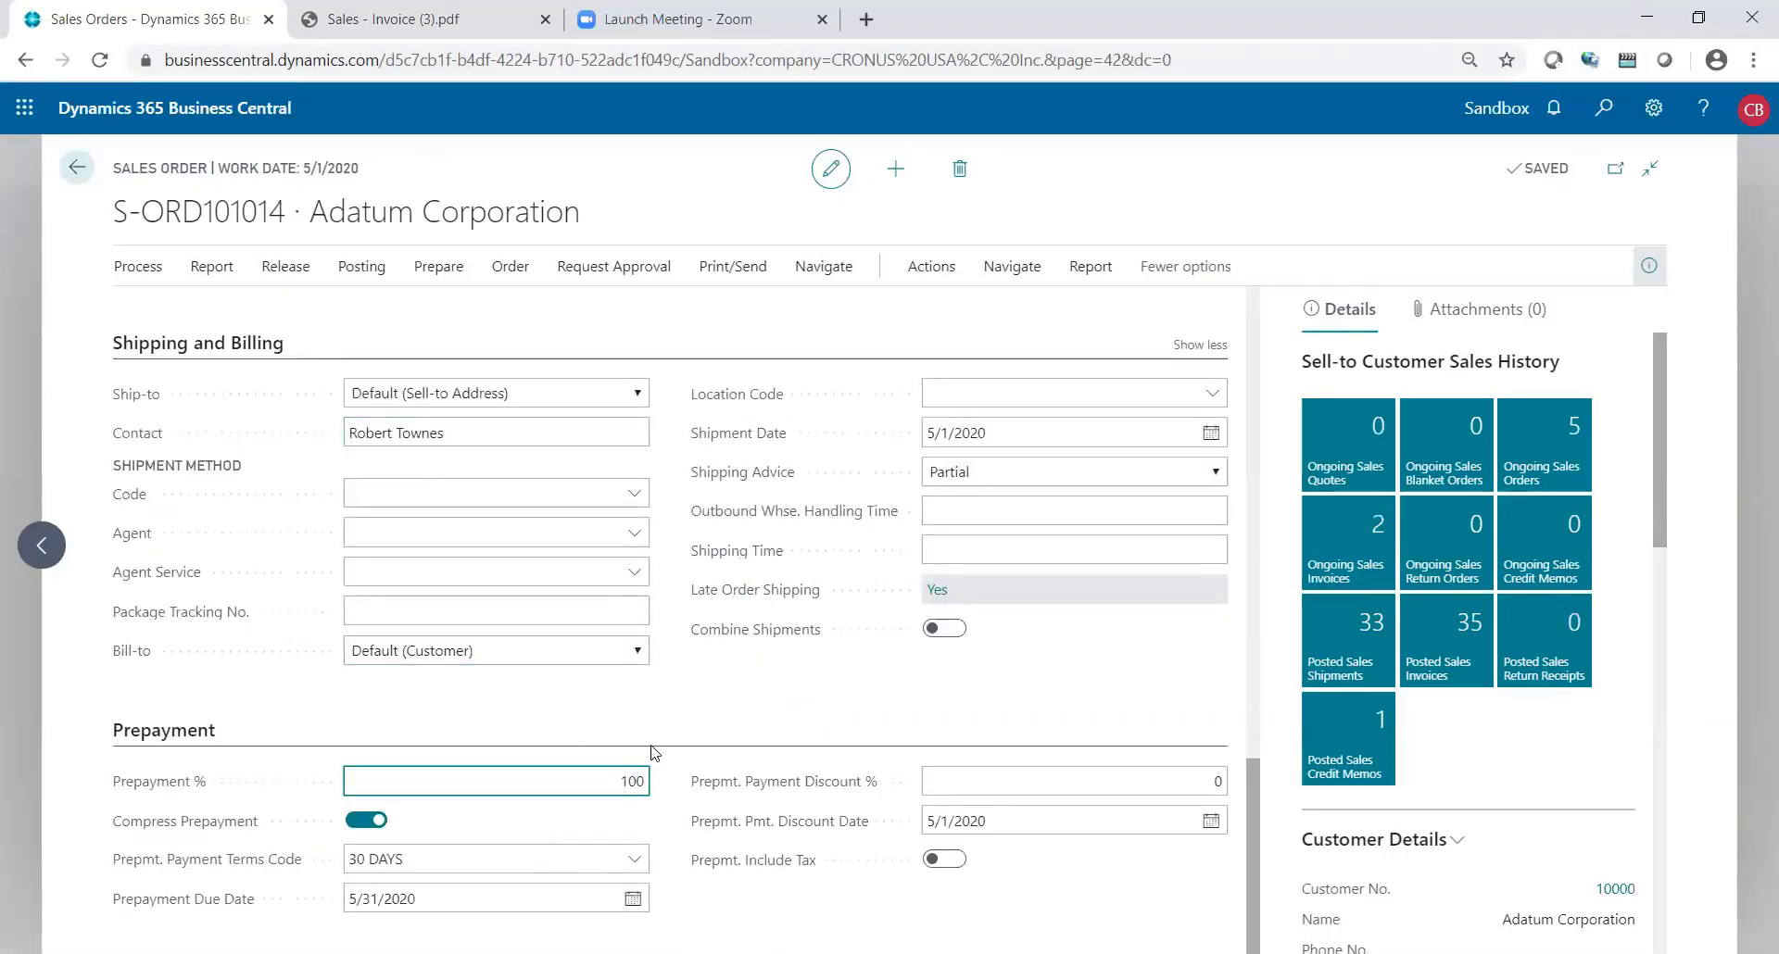
pyautogui.scroll(3, 662, 732)
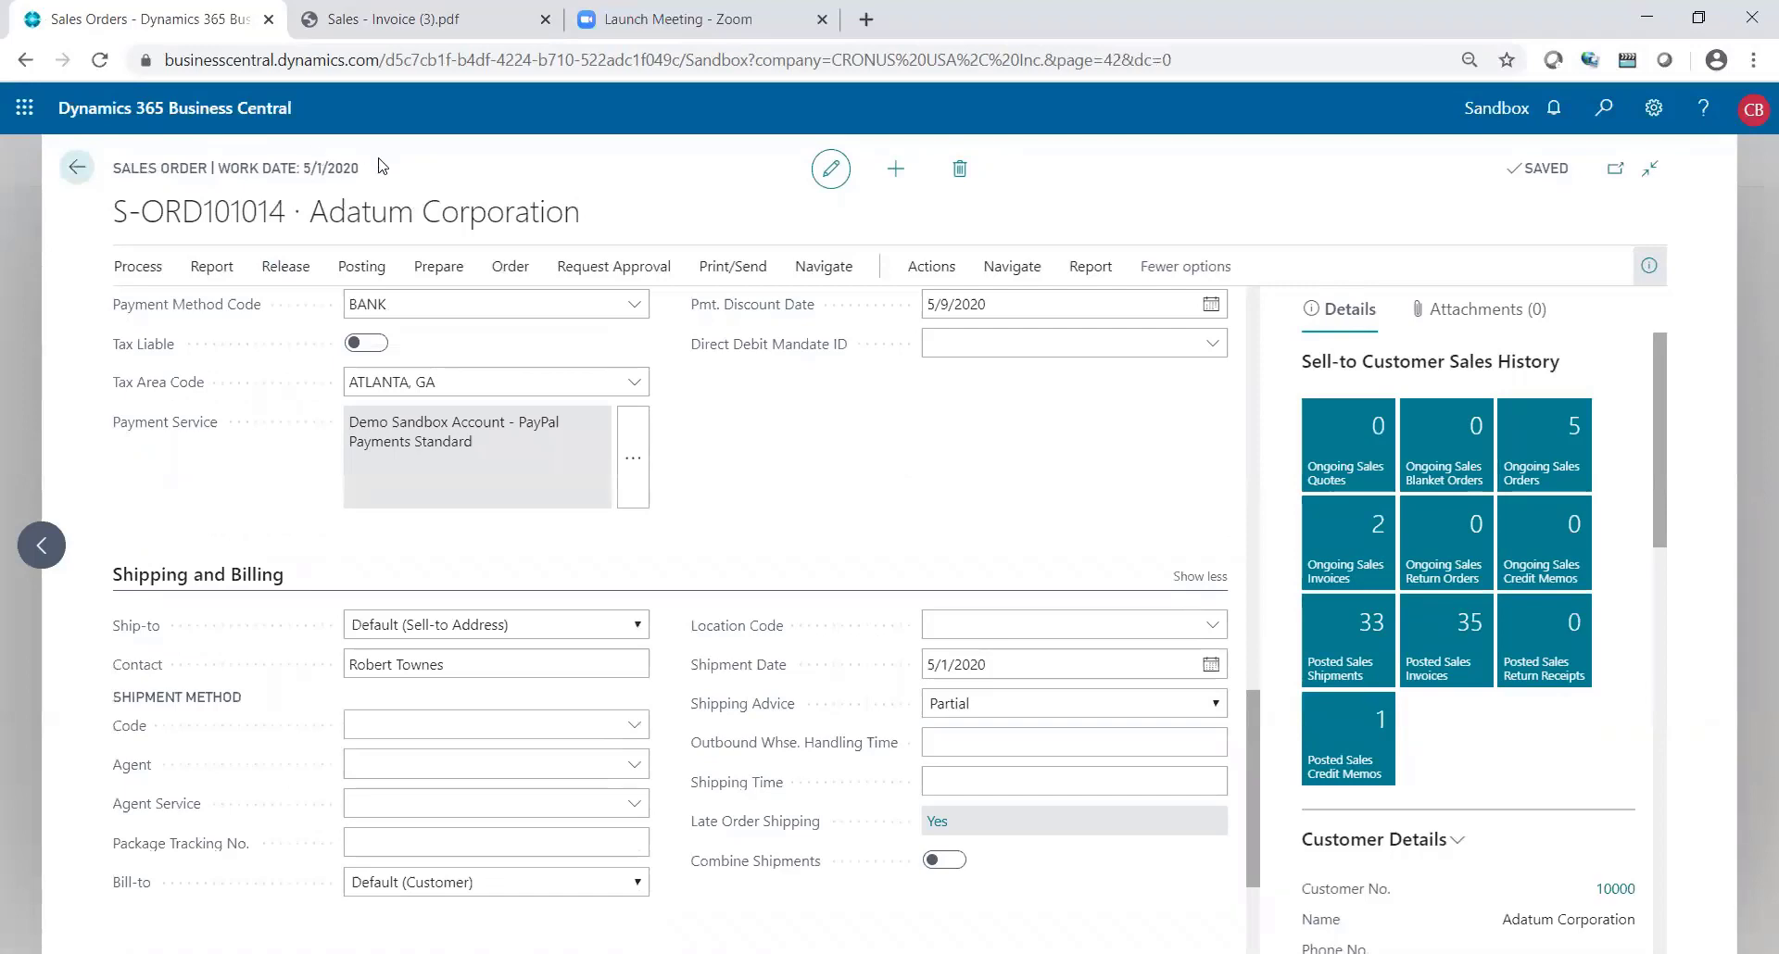
pyautogui.tripleClick(375, 155)
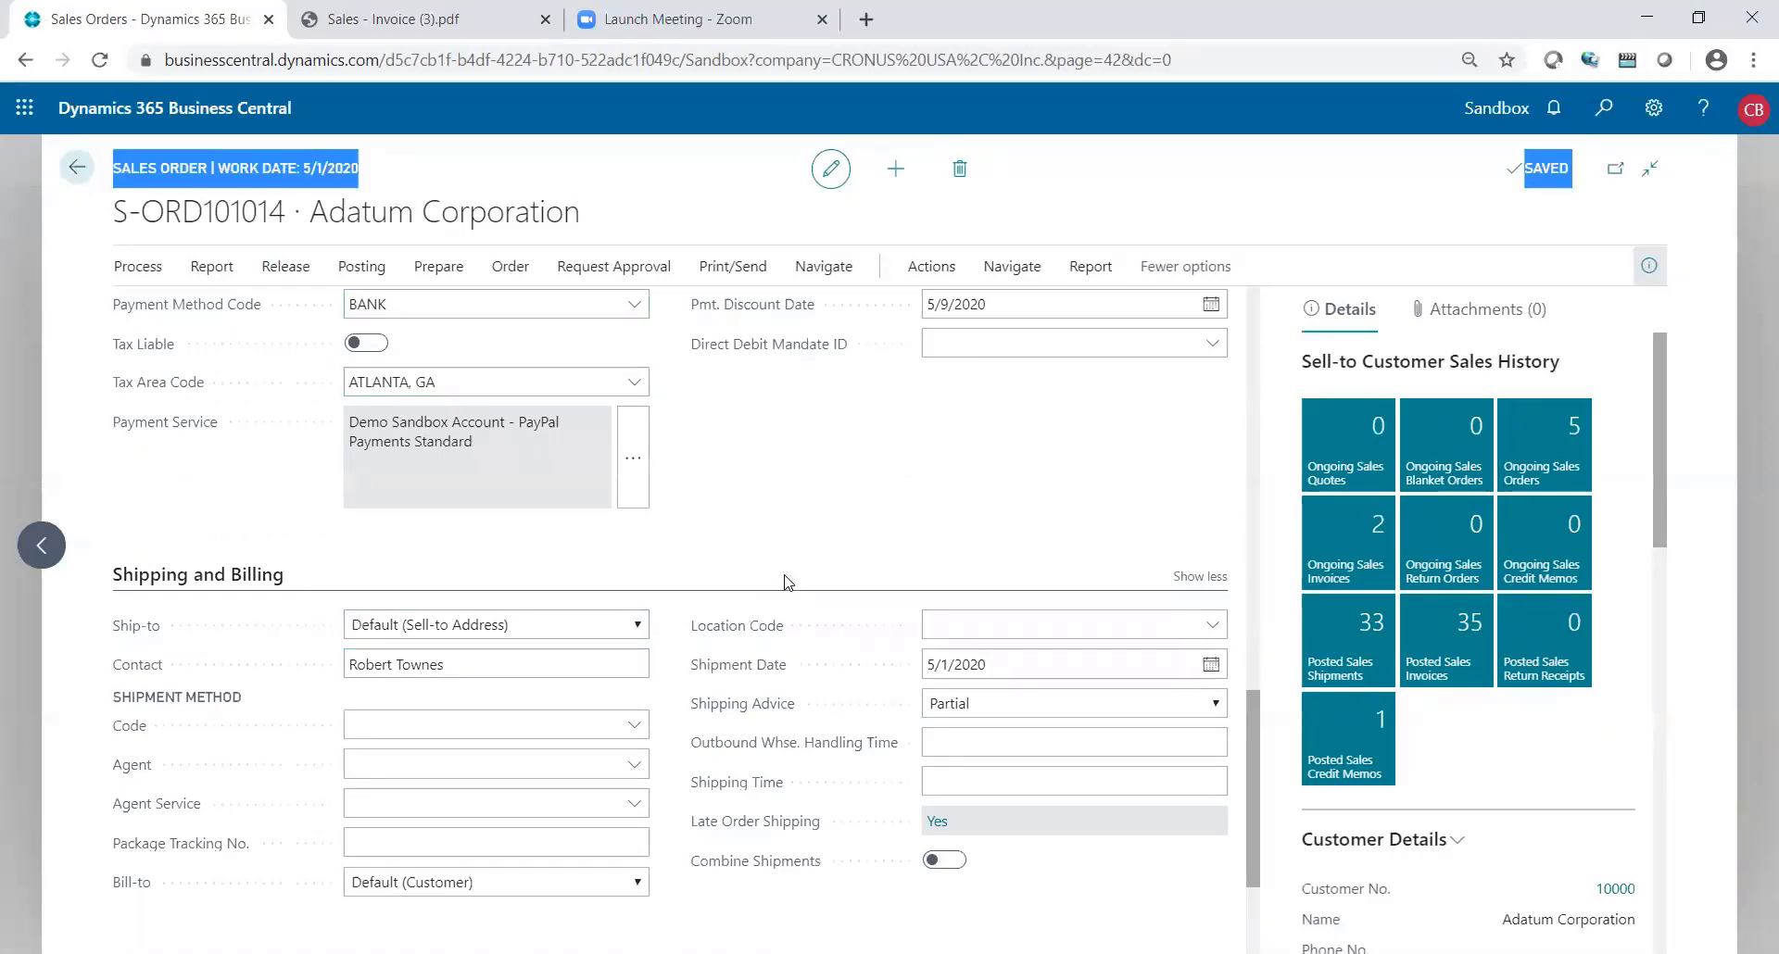
# - Leave the sales order and open Adatum Corporation's customer card from the customer list
pyautogui.click(77, 172)
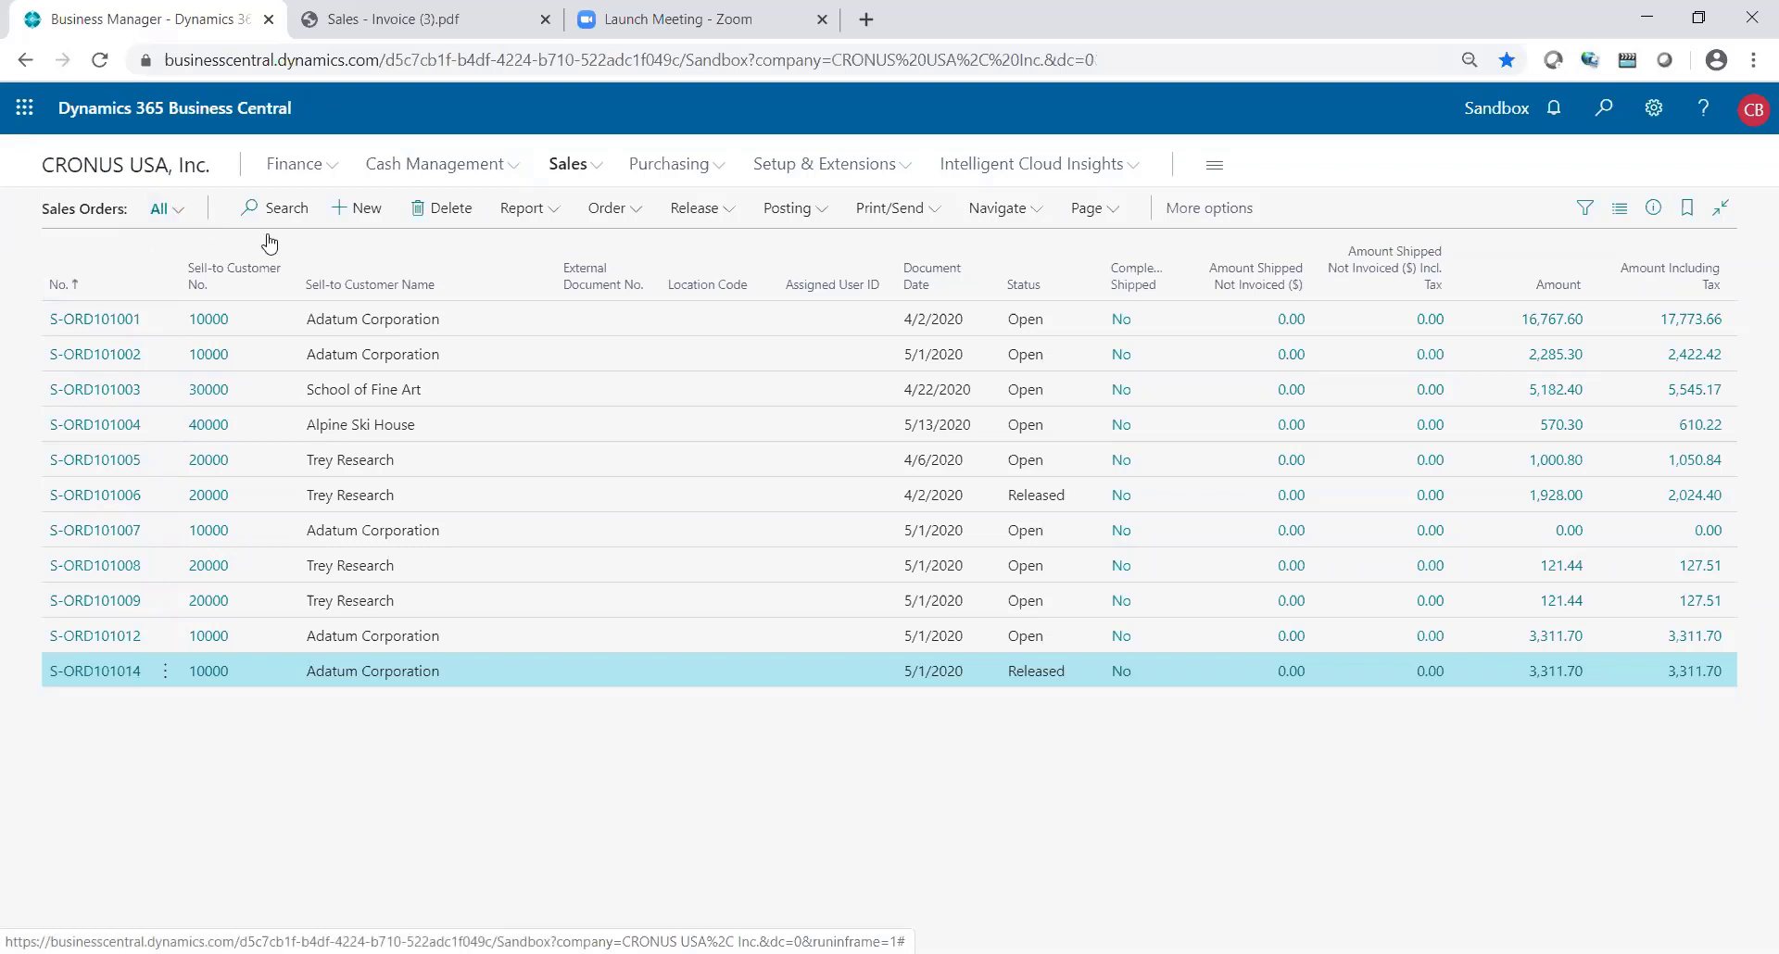
pyautogui.hotkey('alt', 'Left')
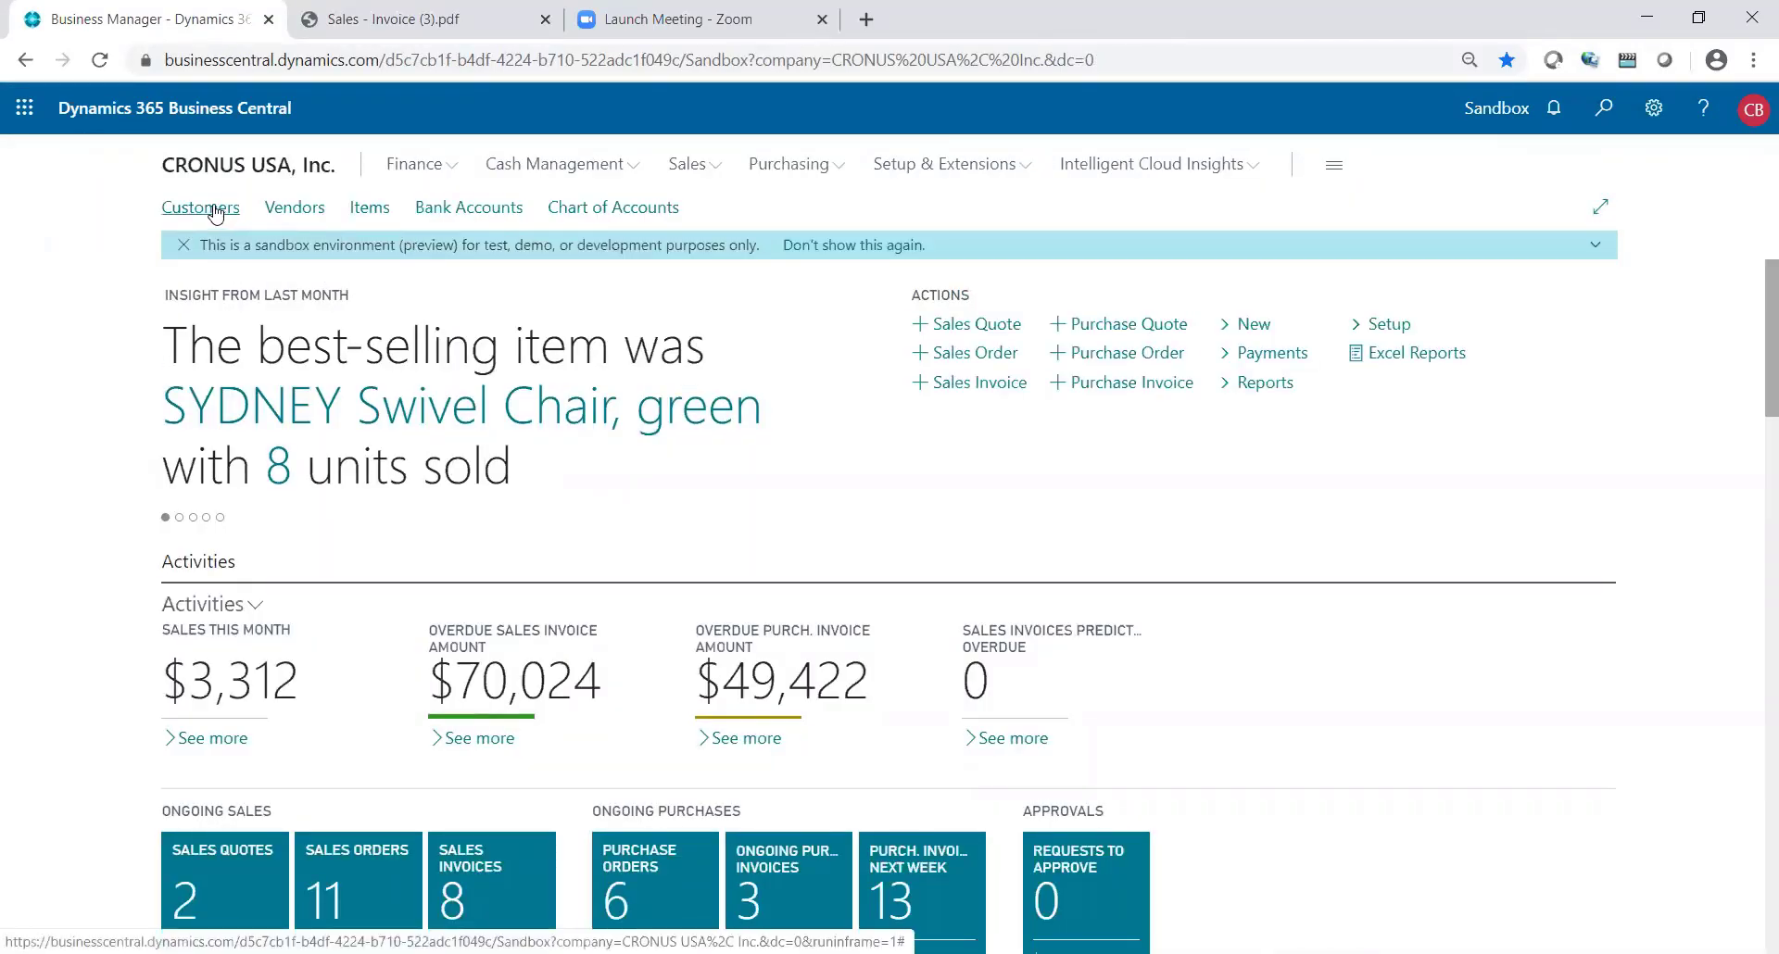
pyautogui.click(215, 213)
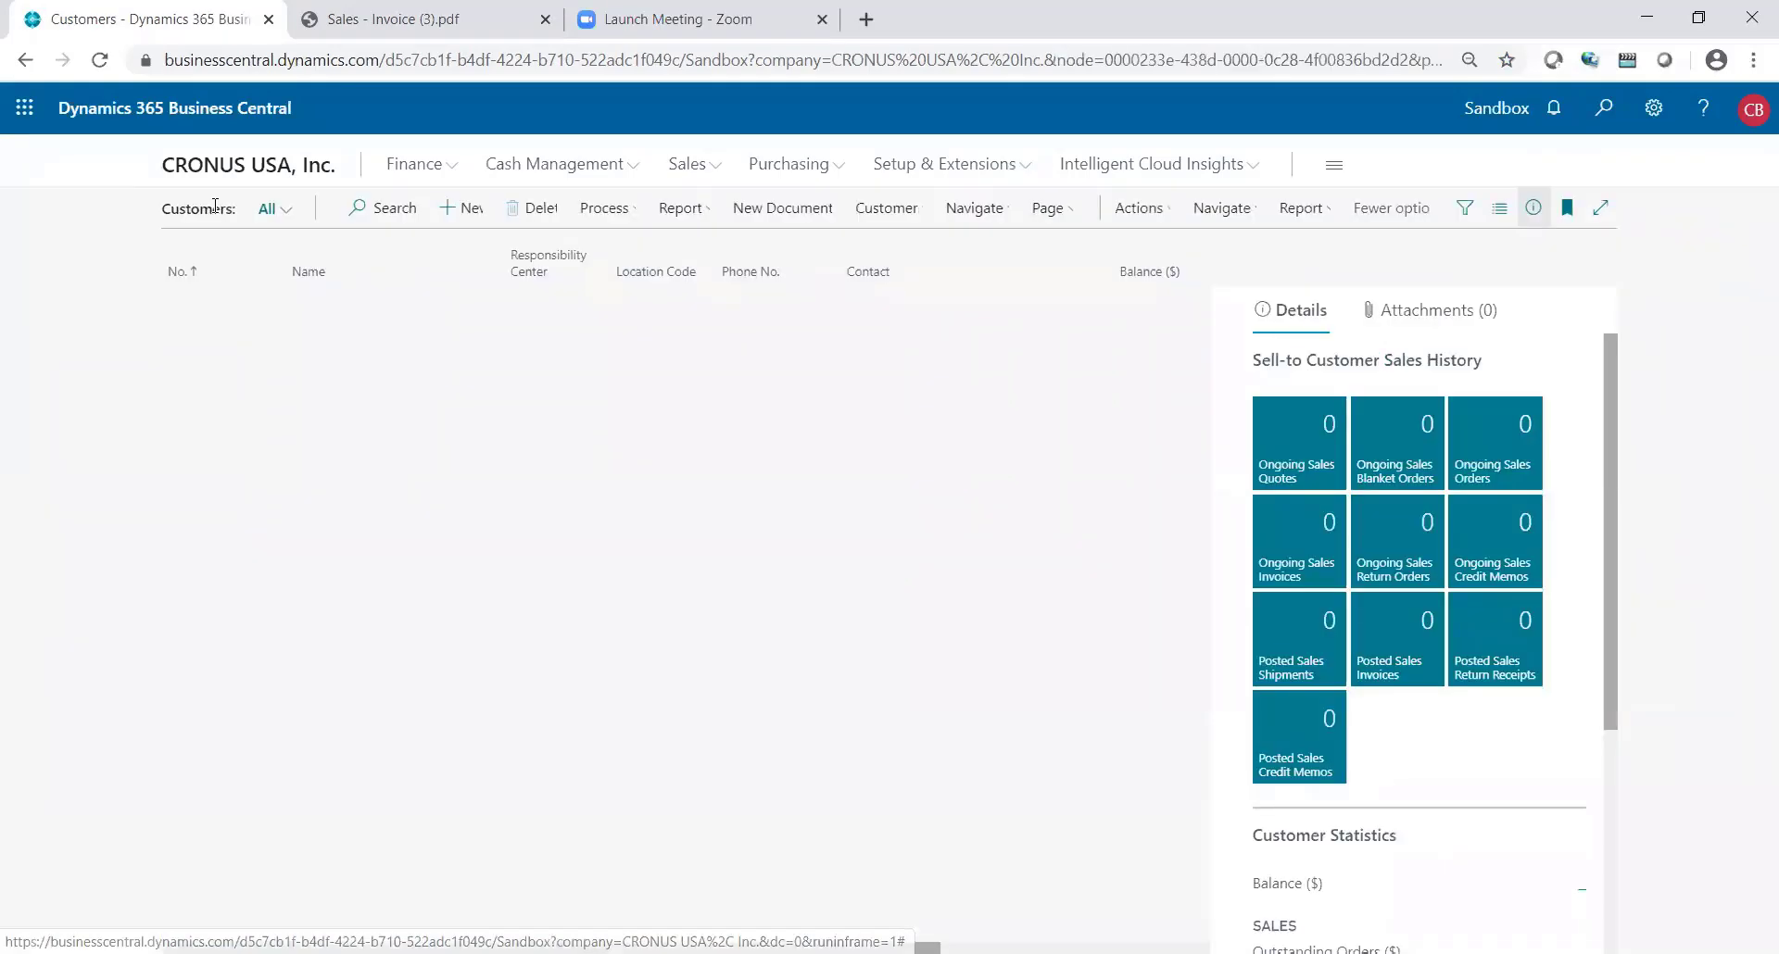
pyautogui.click(190, 306)
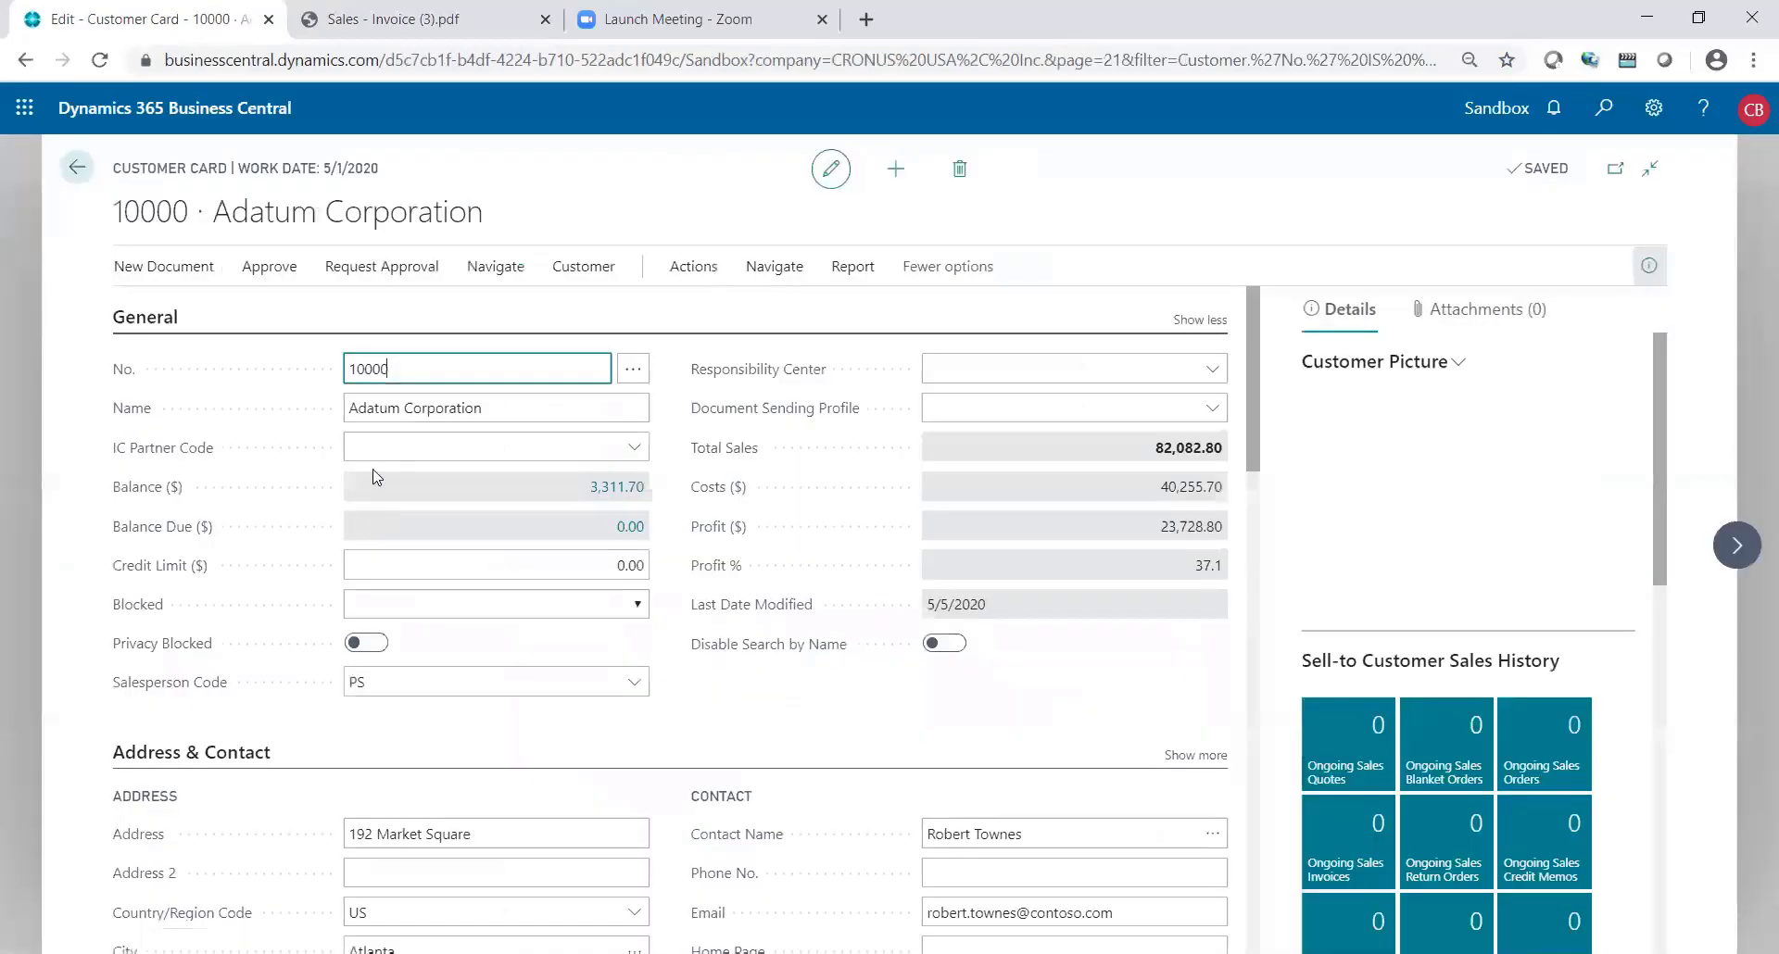
# - Set the default Prepayment % to 100 in the Payments section of Adatum Corporation's customer card
pyautogui.scroll(-10, 233, 405)
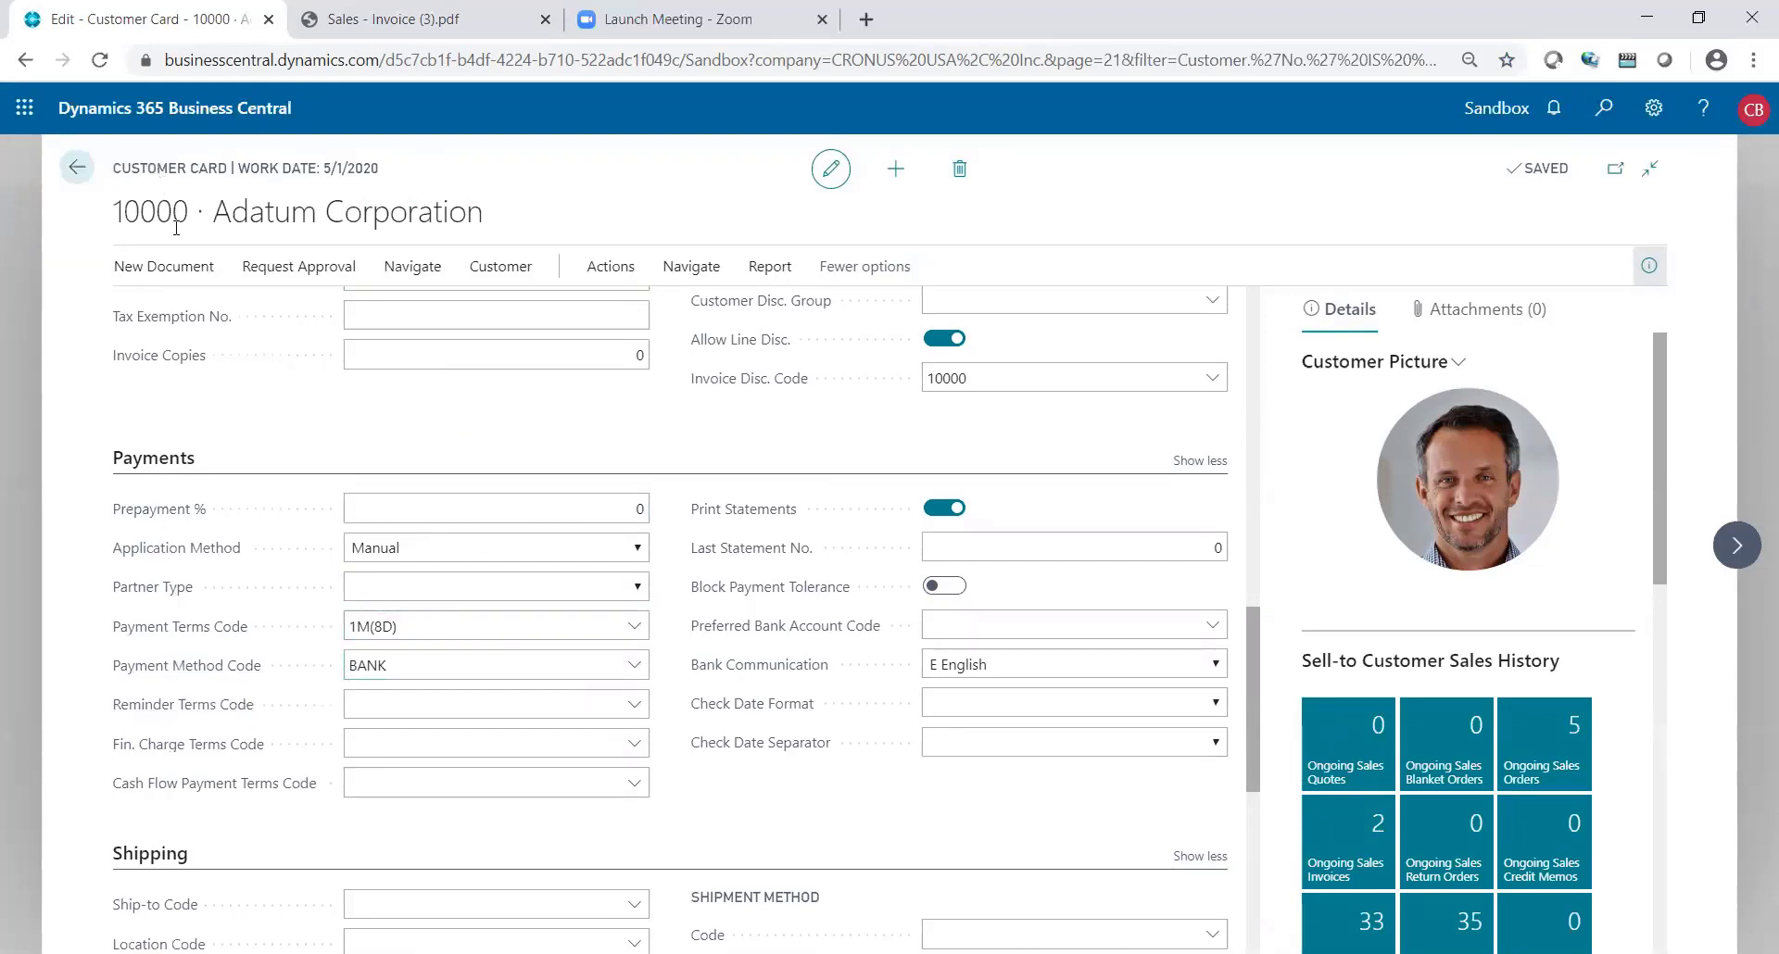
pyautogui.click(553, 509)
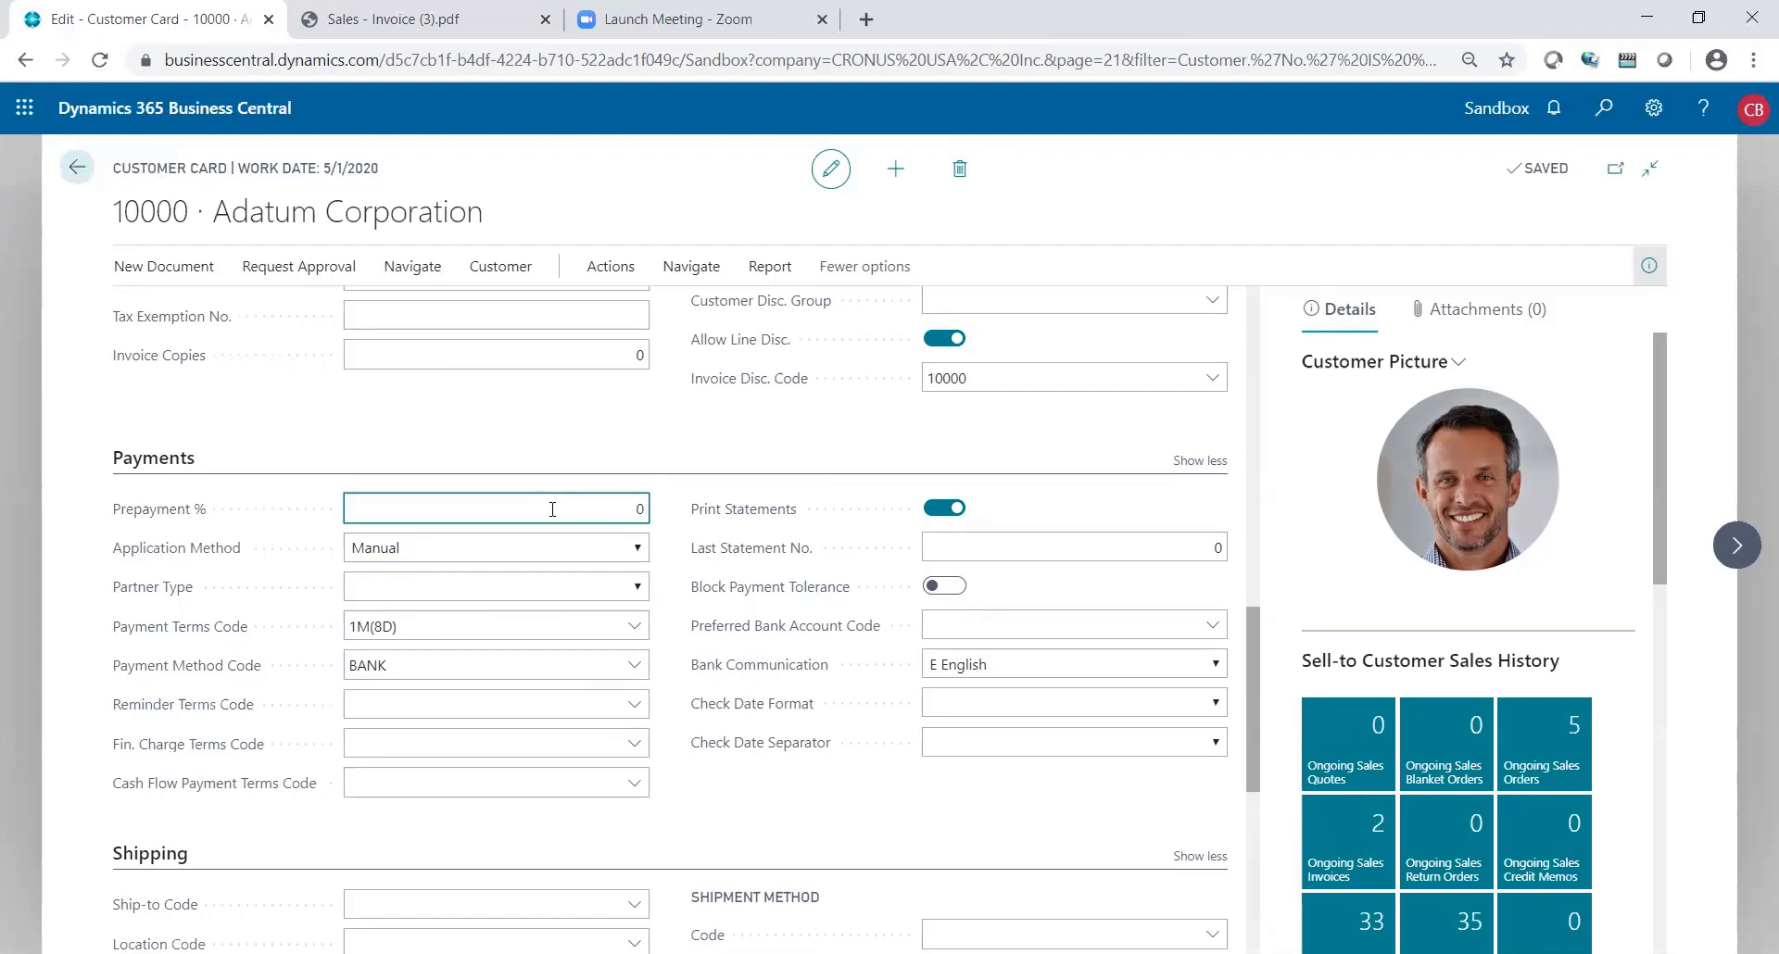
pyautogui.write('100')
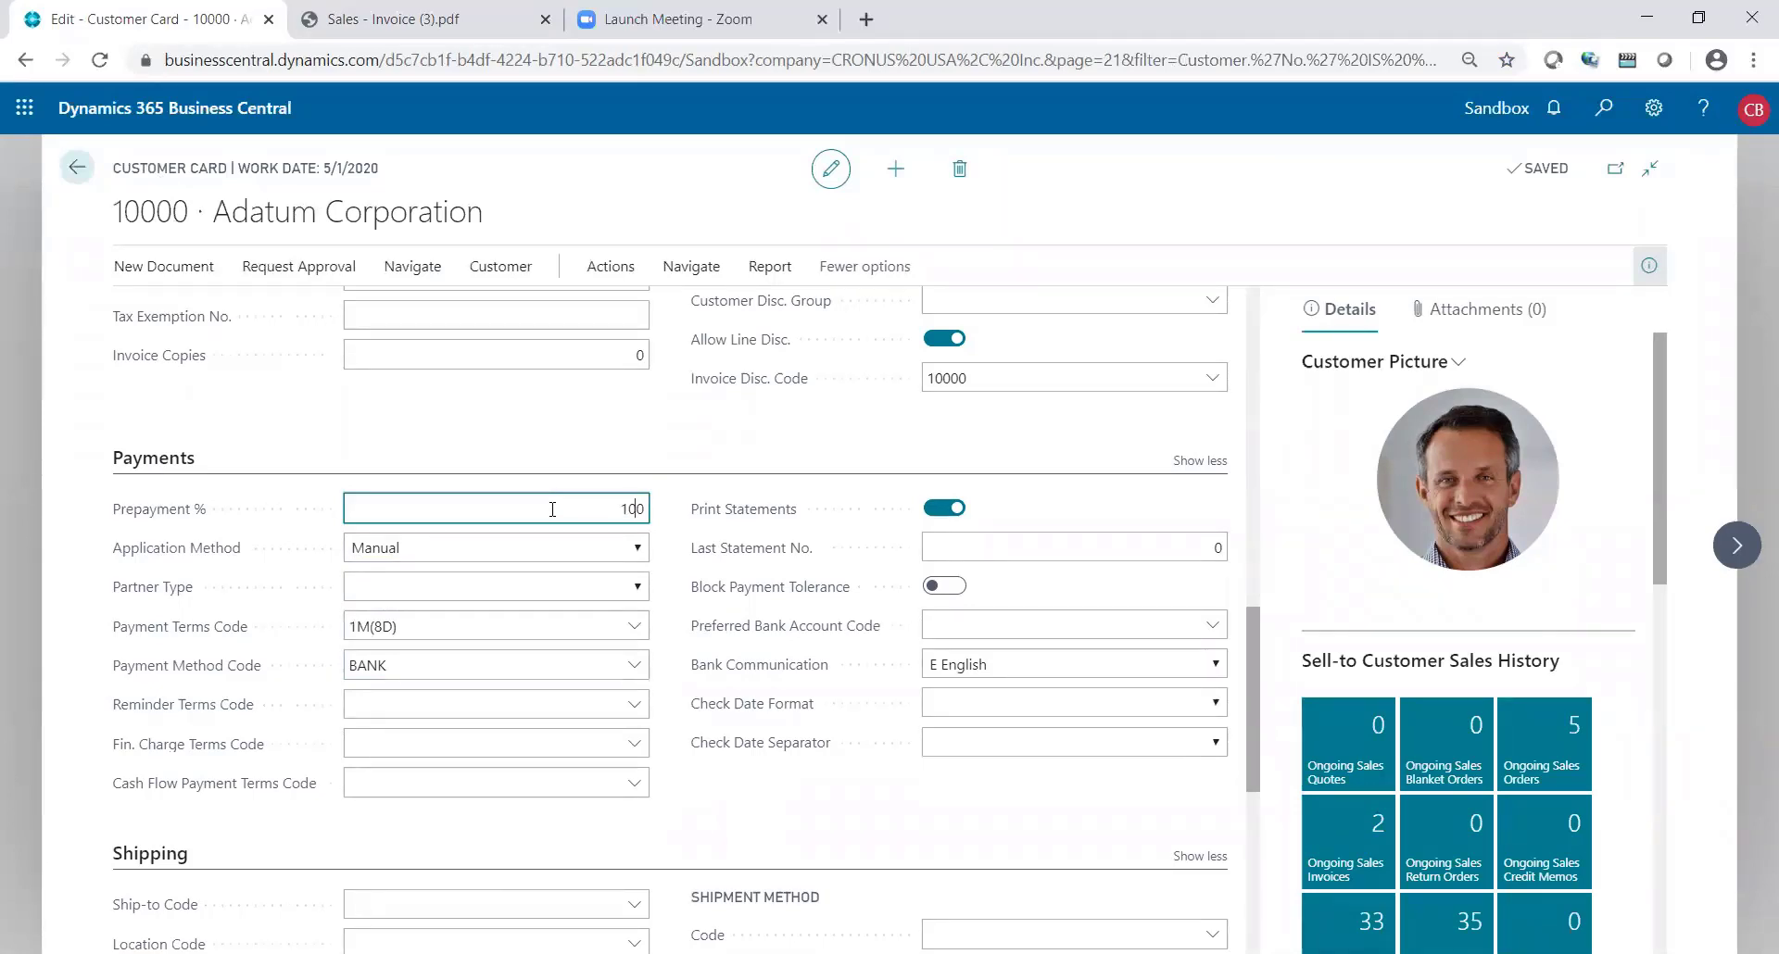